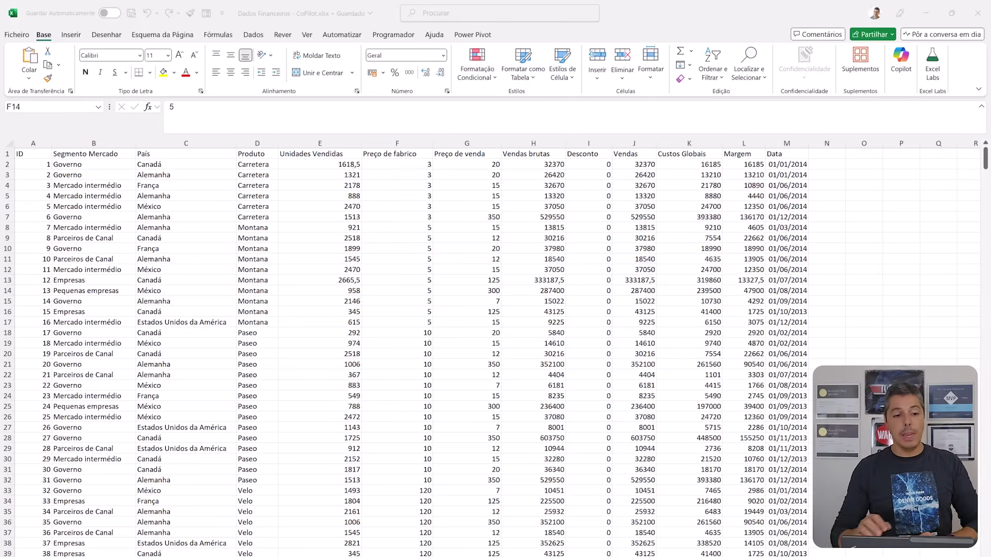
Step: Turn on automatic saving for the workbook
{"action": "left_click", "coordinate": [638, 22]}
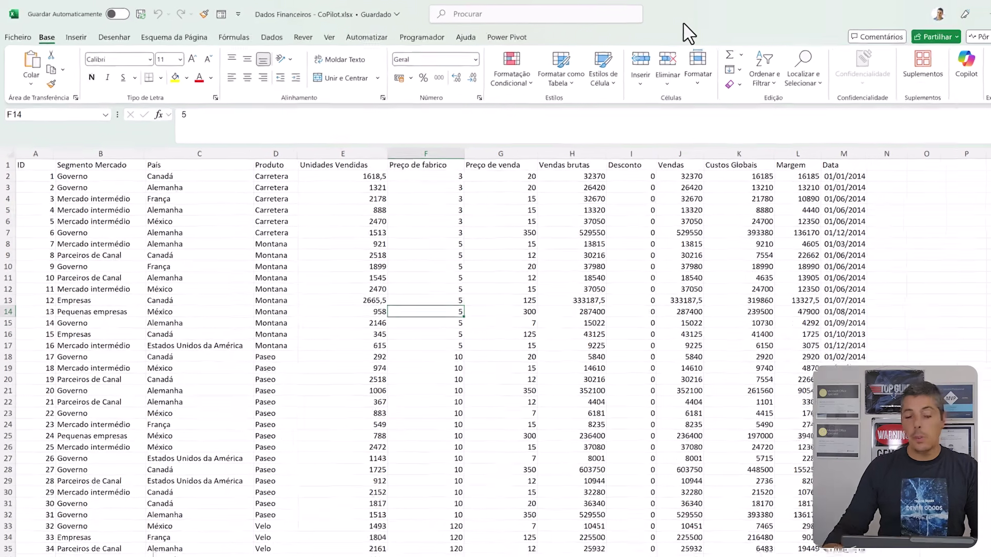
{"action": "left_click", "coordinate": [126, 19]}
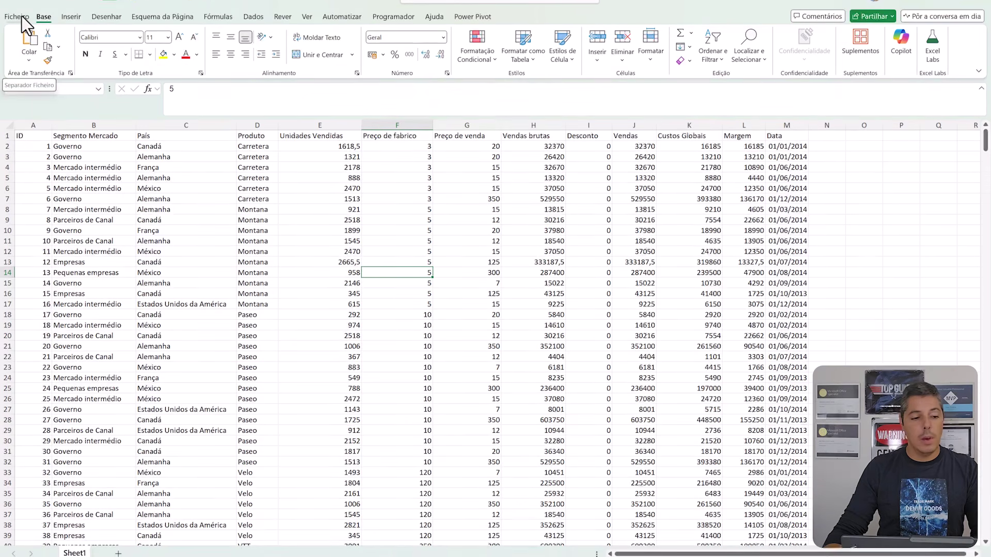
Step: View the account page to examine the Microsoft 365 subscription and licence options, and return to the worksheet
{"action": "left_click", "coordinate": [22, 18]}
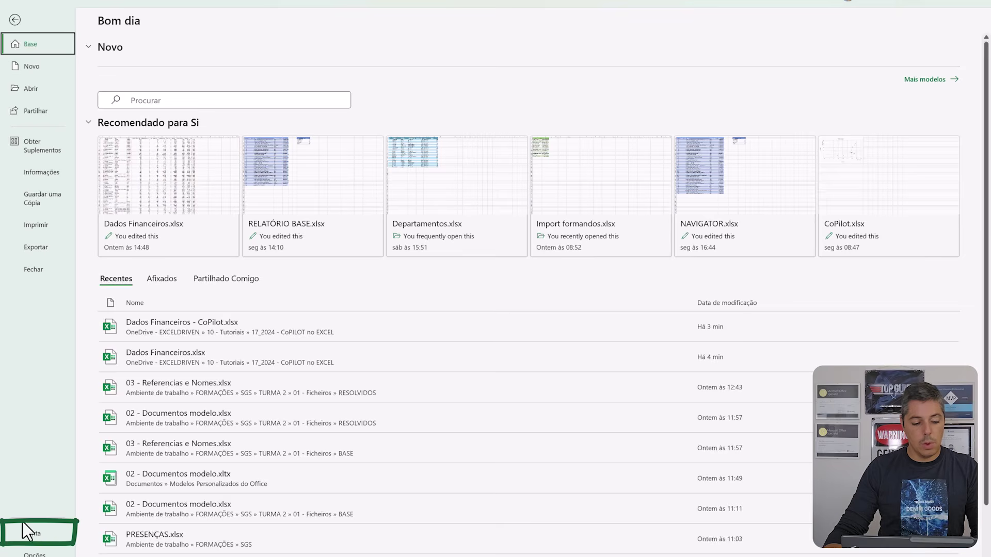
{"action": "left_click", "coordinate": [27, 533]}
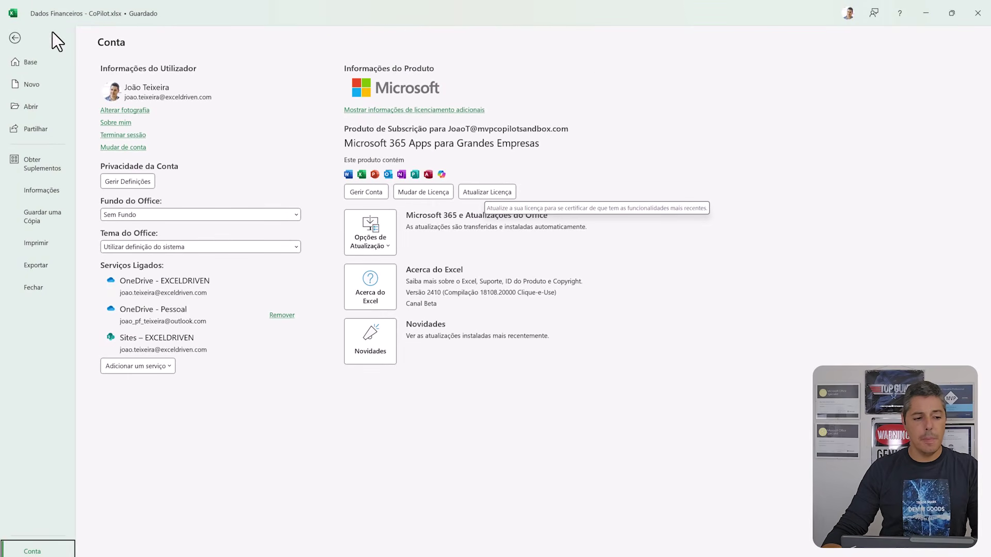
{"action": "left_click", "coordinate": [16, 38]}
Step: Convert the data range A1:M701 into a table with headers
{"action": "left_click", "coordinate": [260, 205]}
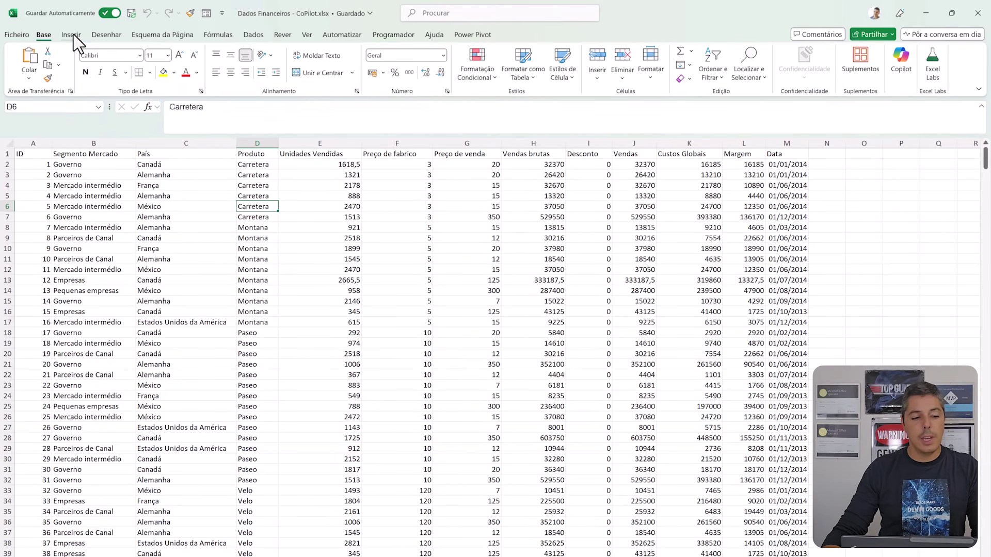
{"action": "left_click", "coordinate": [74, 35]}
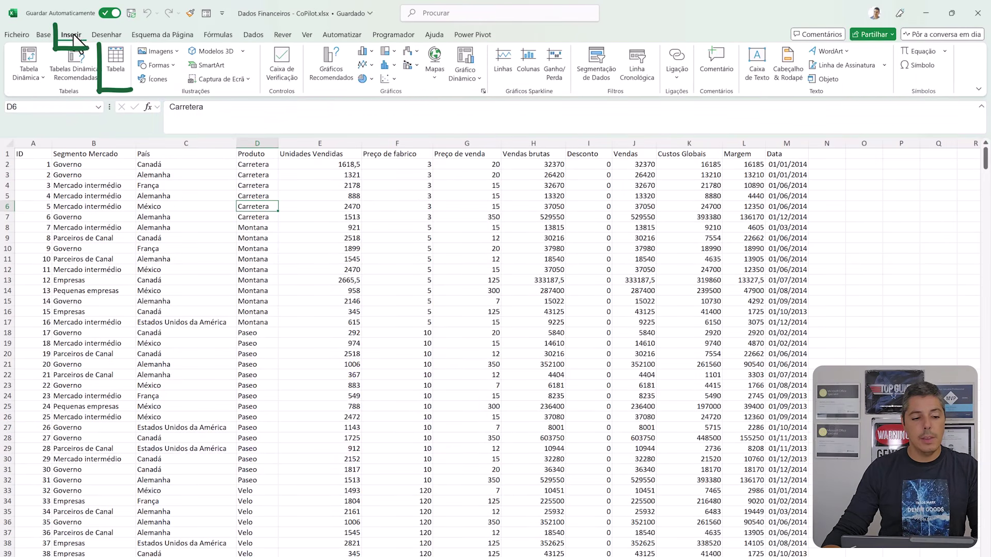
{"action": "left_click", "coordinate": [113, 61]}
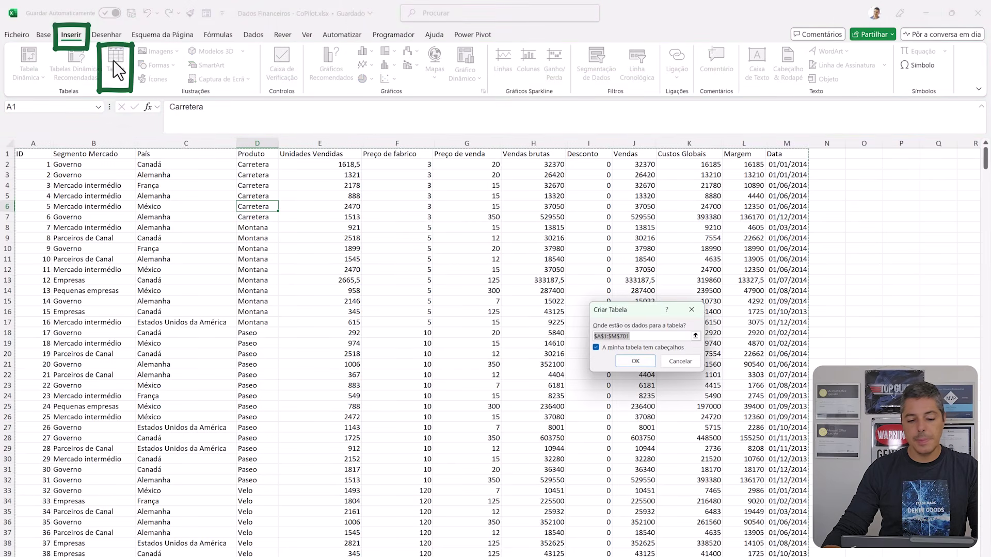
{"action": "left_click", "coordinate": [626, 361]}
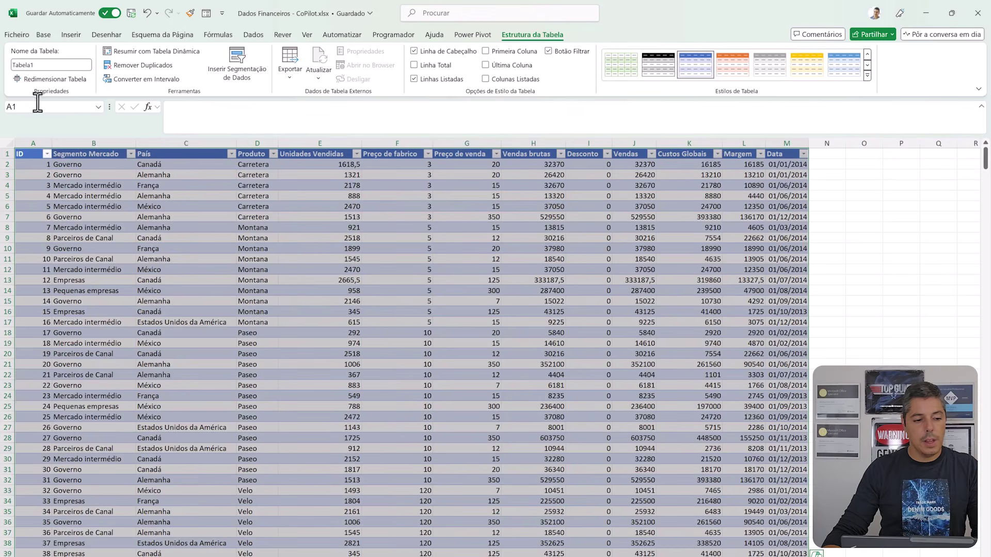
Step: Rename the table as Dados
{"action": "left_click", "coordinate": [40, 67]}
{"action": "type", "text": "Dados"}
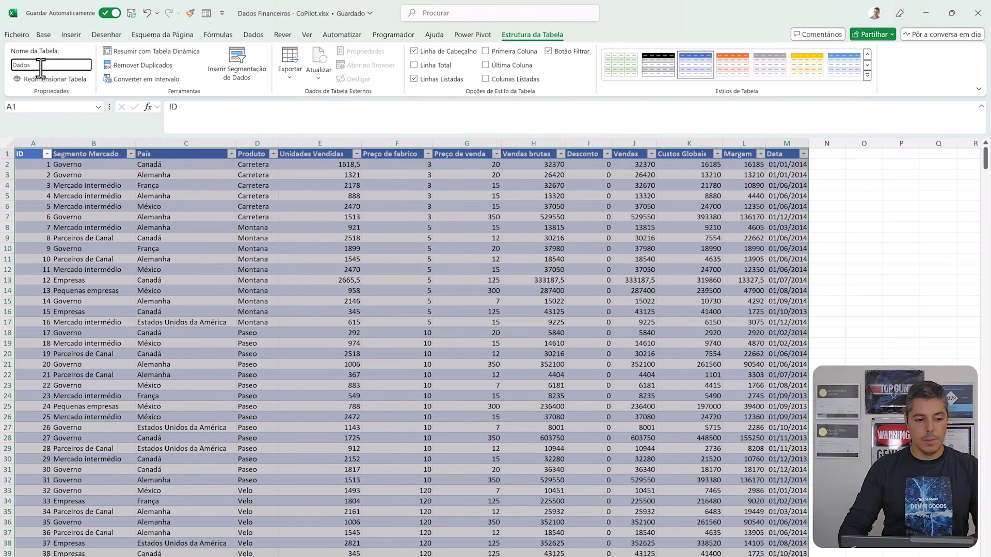
{"action": "key", "text": "Return"}
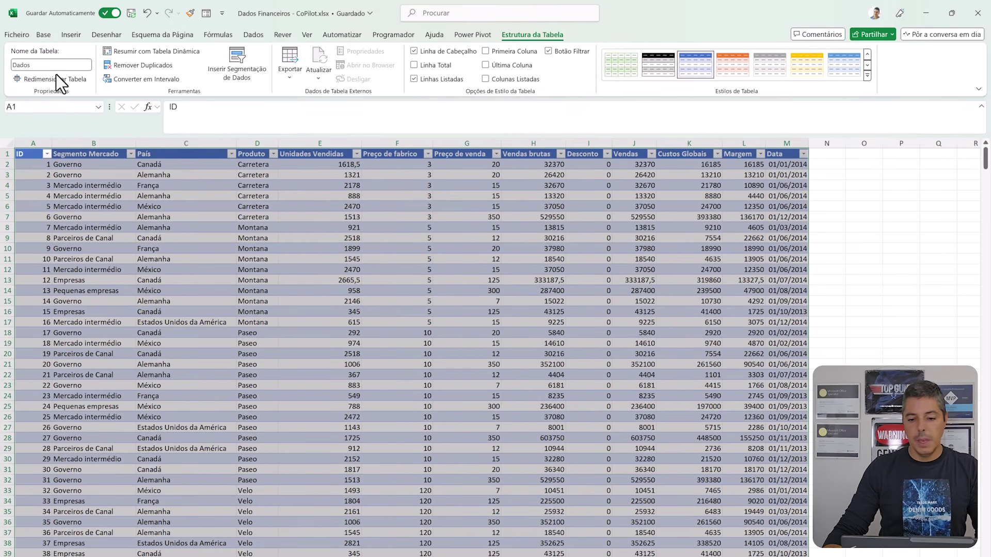
Step: Apply the first, uncoloured Claro style to the table and select a single cell inside it
{"action": "left_click", "coordinate": [869, 77]}
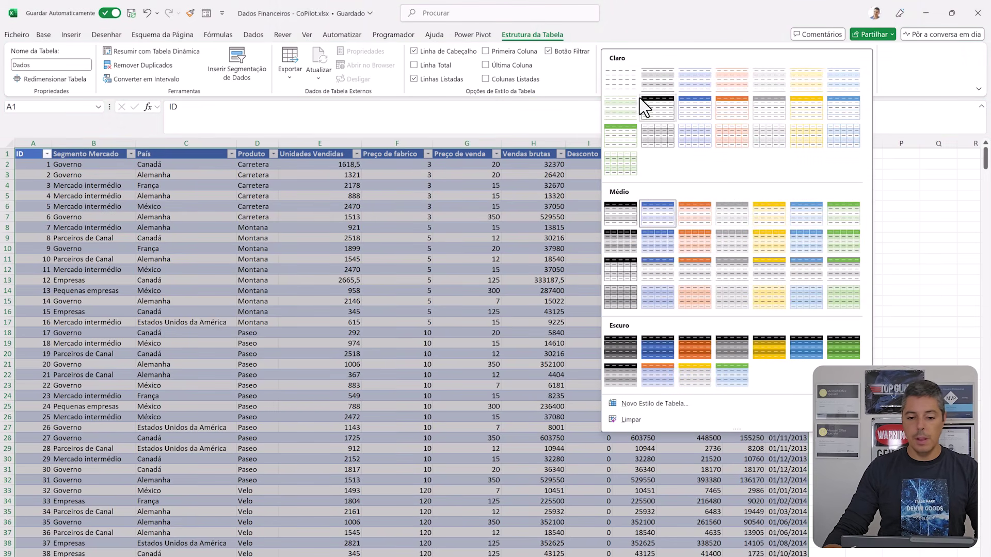
{"action": "left_click", "coordinate": [612, 89]}
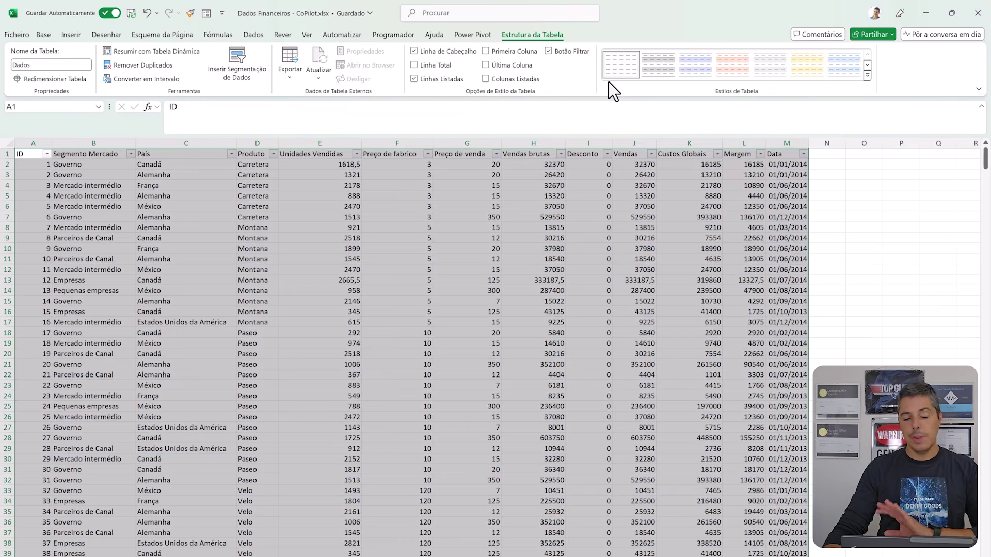
{"action": "left_click", "coordinate": [421, 275]}
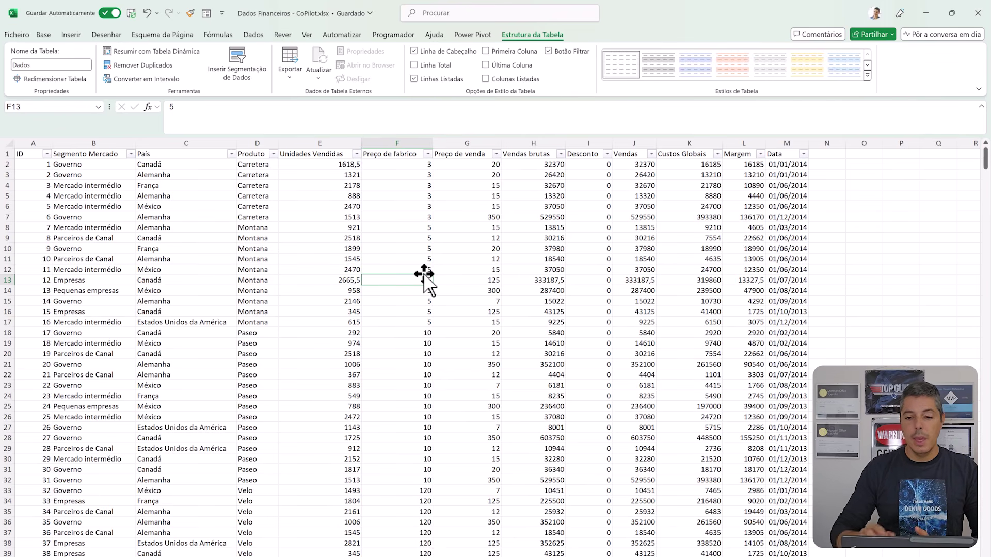
Step: Open Copilot for the table and refresh its suggested prompts
{"action": "left_click", "coordinate": [43, 35]}
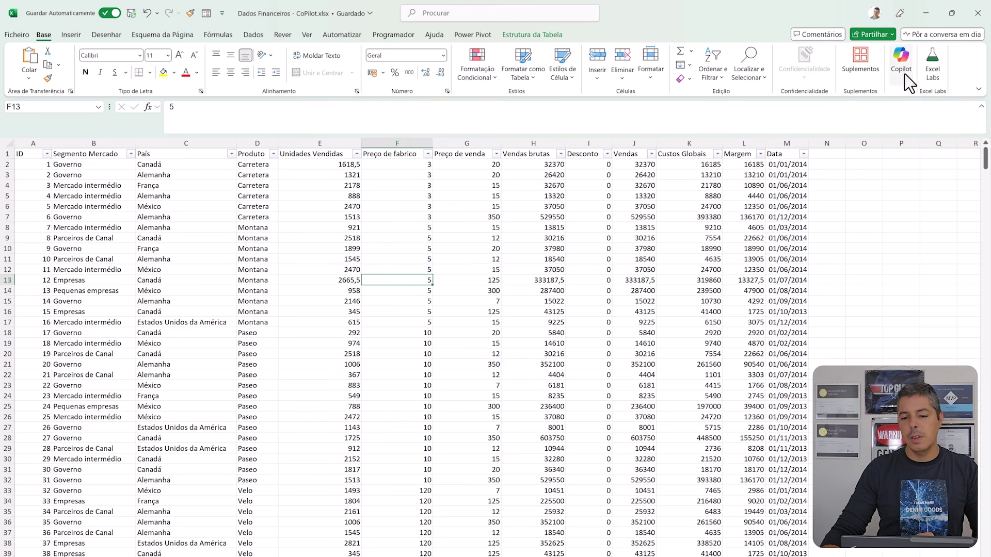
{"action": "left_click", "coordinate": [905, 61]}
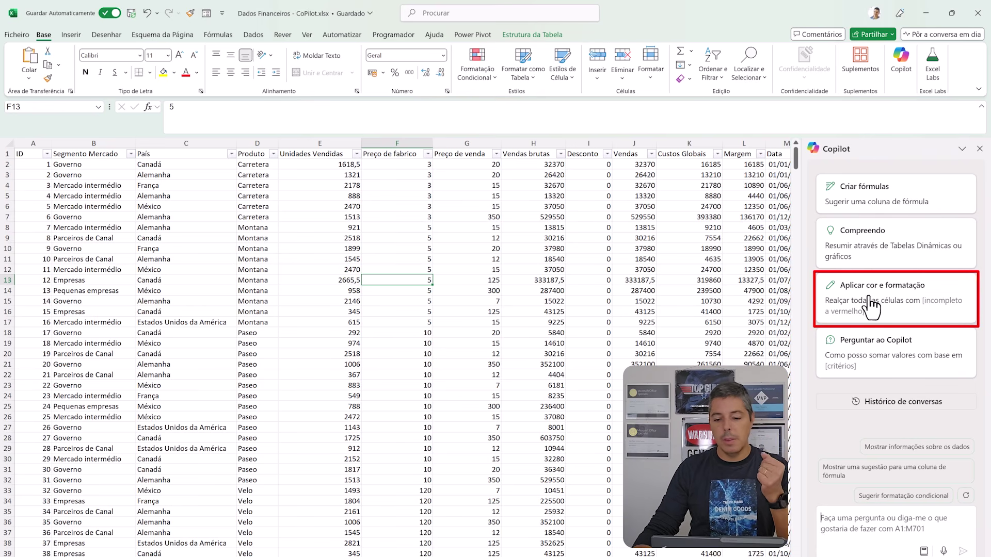
{"action": "left_click", "coordinate": [887, 361]}
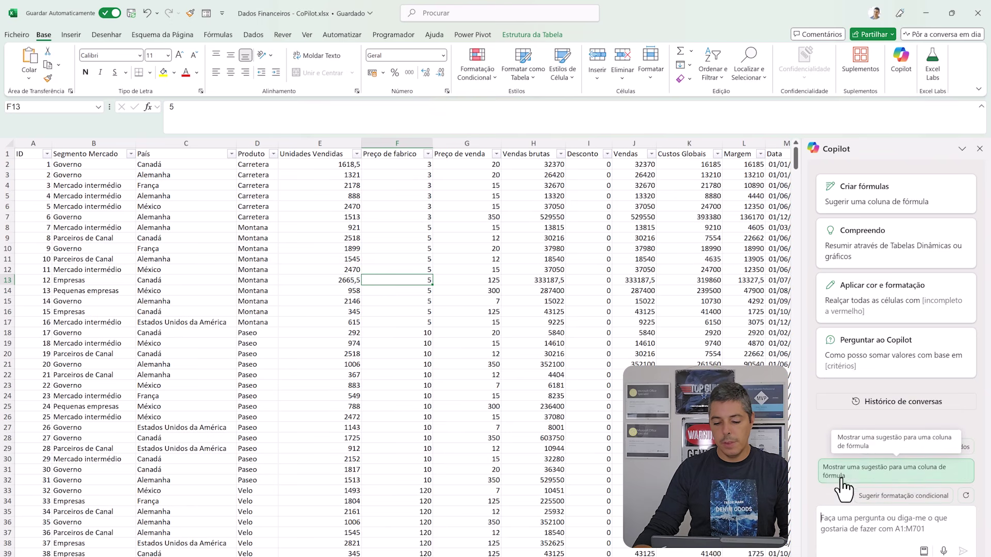
{"action": "left_click", "coordinate": [966, 495]}
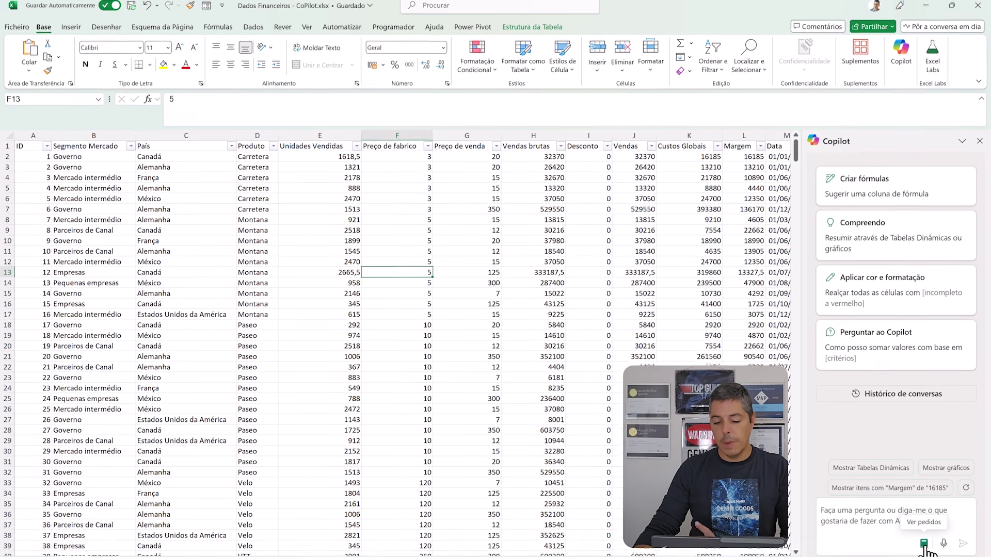
Step: Look through Copilot's ready-made requests for creating formulas and close the request list
{"action": "left_click", "coordinate": [924, 533]}
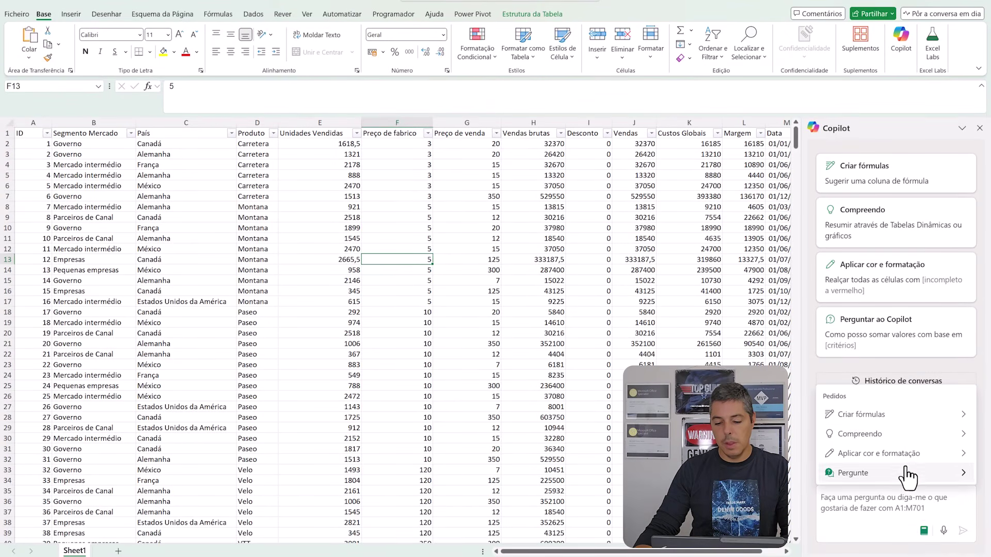
{"action": "left_click", "coordinate": [966, 417]}
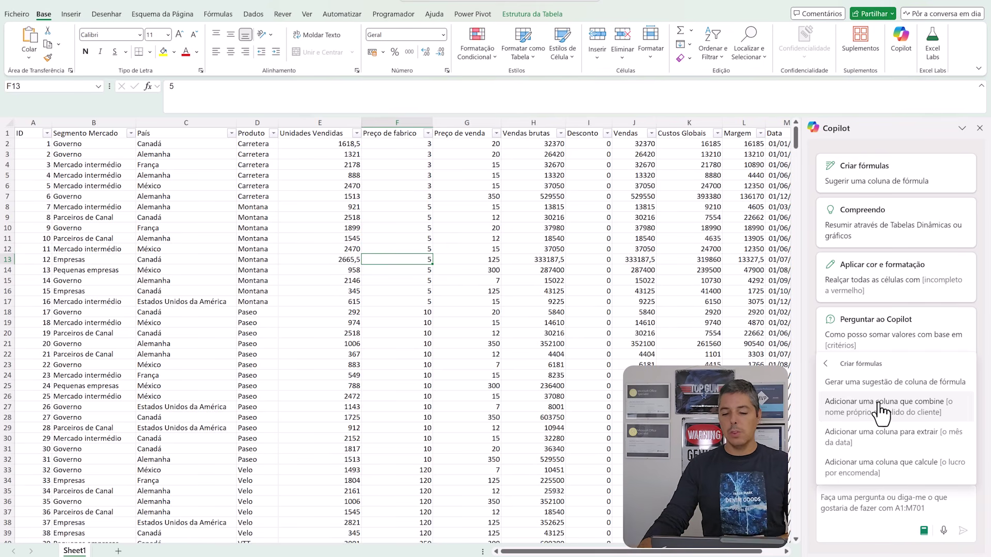
{"action": "left_click", "coordinate": [827, 364]}
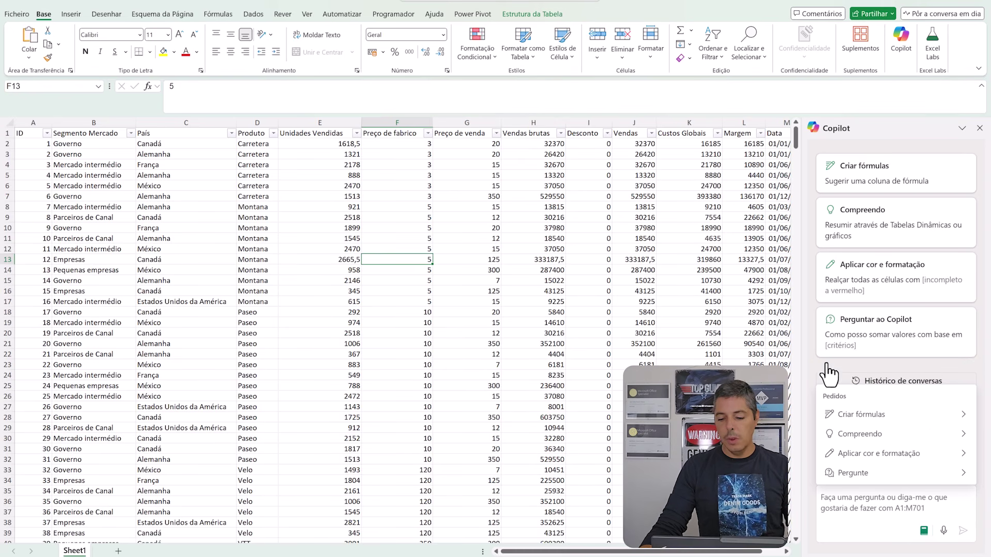
{"action": "left_click", "coordinate": [948, 370]}
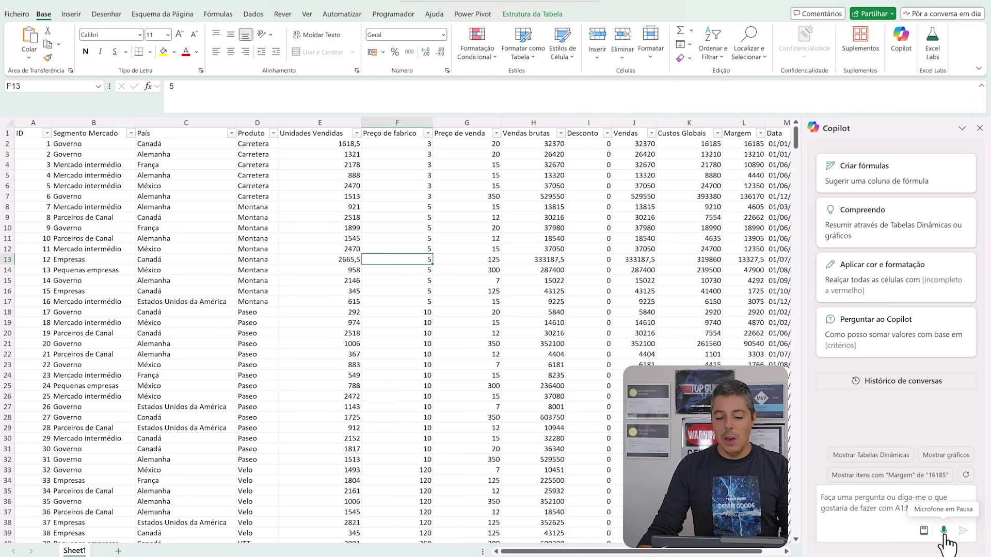
Step: Ask Copilot to suggest a formula column and expand the explanation of the proposed formula
{"action": "left_click_drag", "start_coordinate": [598, 553], "coordinate": [658, 556]}
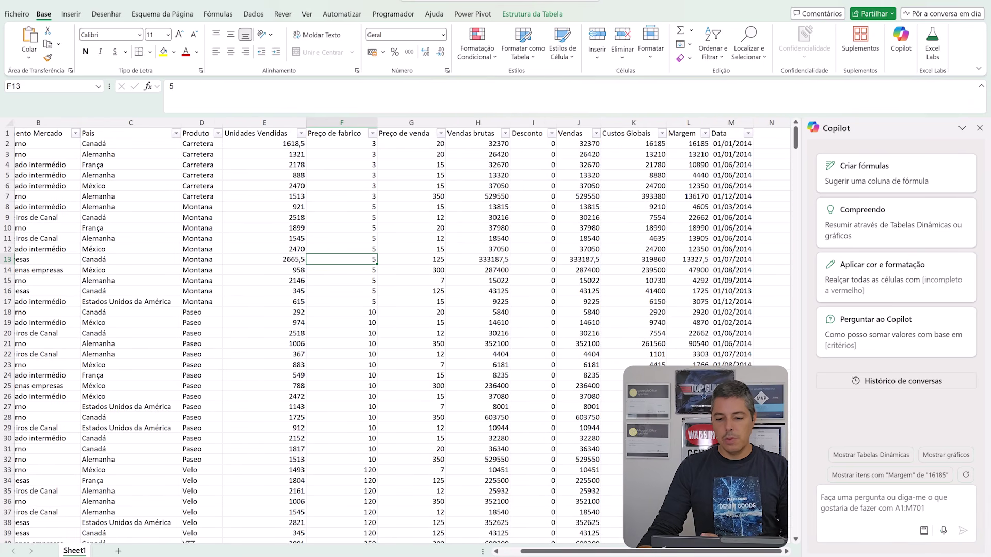
{"action": "left_click", "coordinate": [885, 186]}
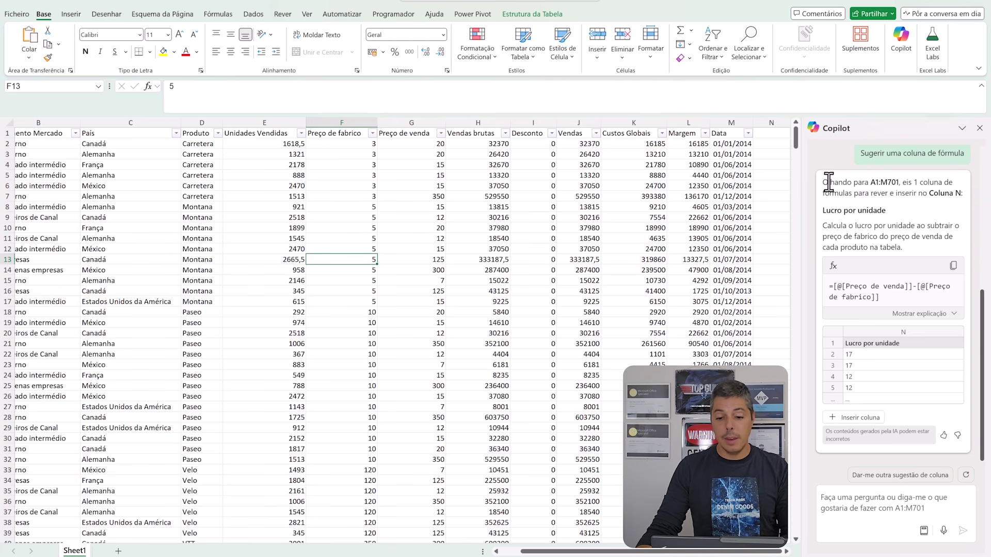
{"action": "left_click", "coordinate": [787, 552]}
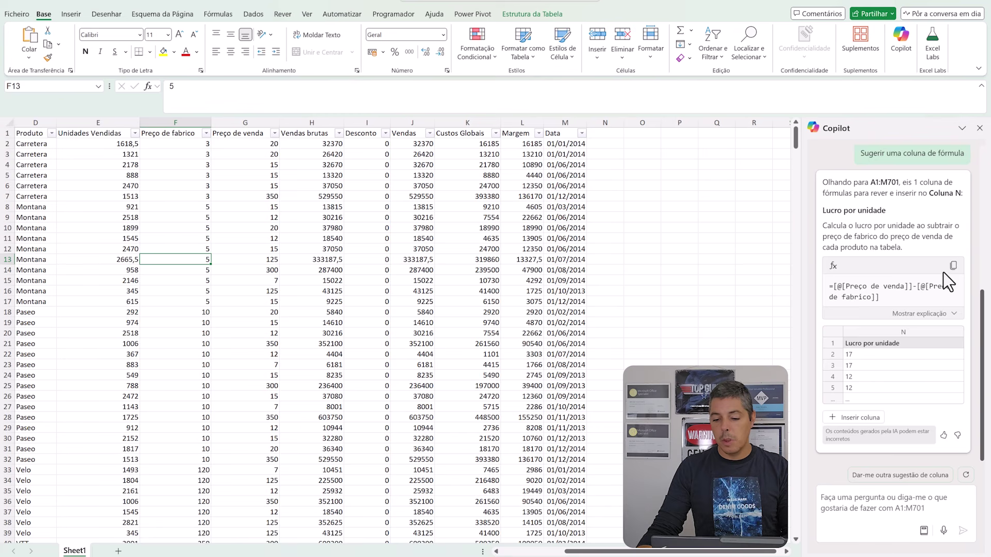
{"action": "left_click", "coordinate": [948, 314]}
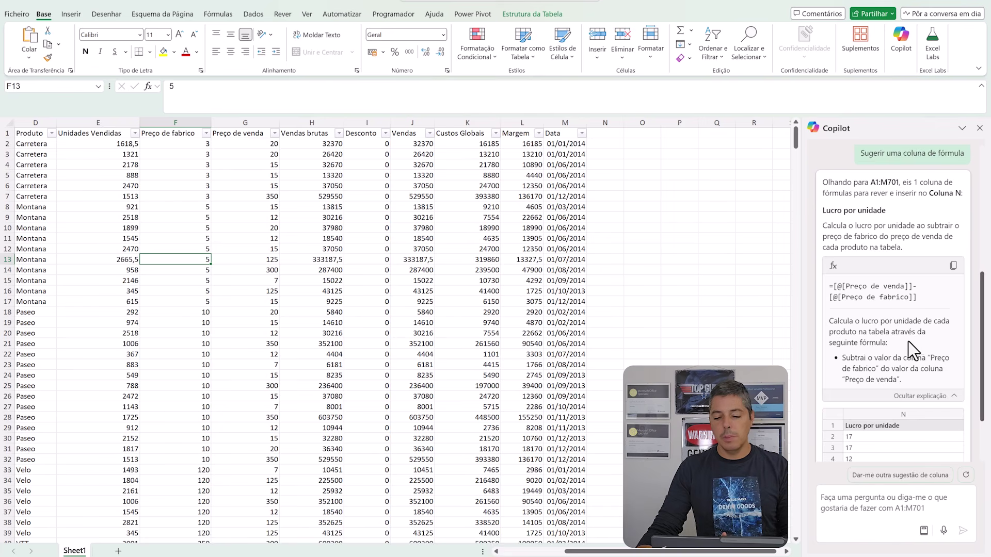
{"action": "scroll", "coordinate": [905, 340], "scroll_direction": "down", "scroll_amount": 3}
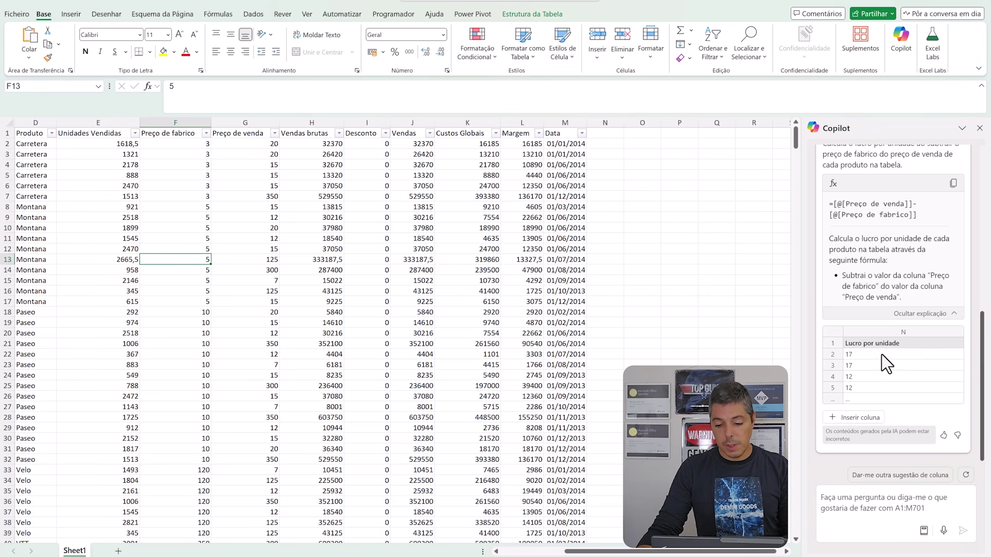
Step: Insert the suggested Lucro por unidade column as column N and check its formula in cell N13
{"action": "mouse_move", "coordinate": [861, 416]}
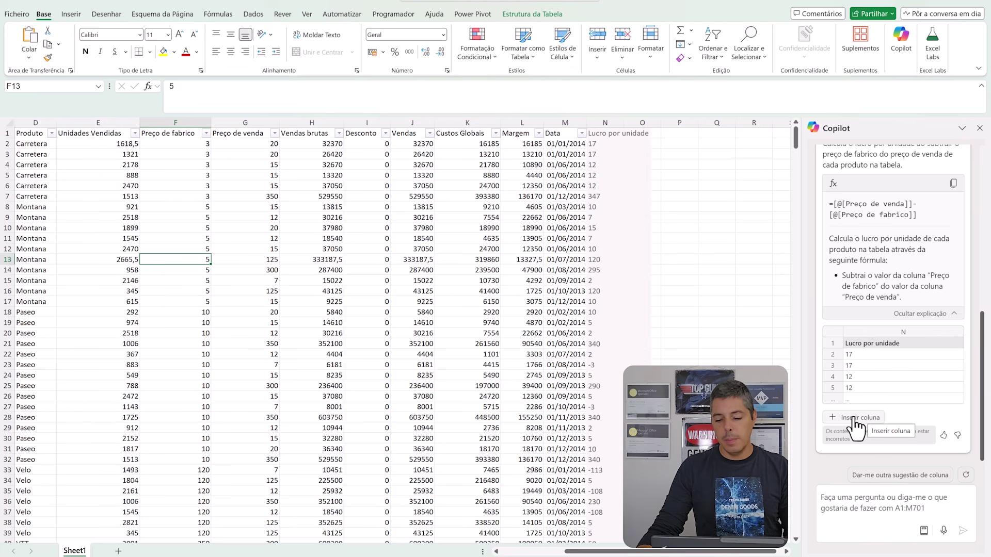
{"action": "left_click", "coordinate": [857, 425]}
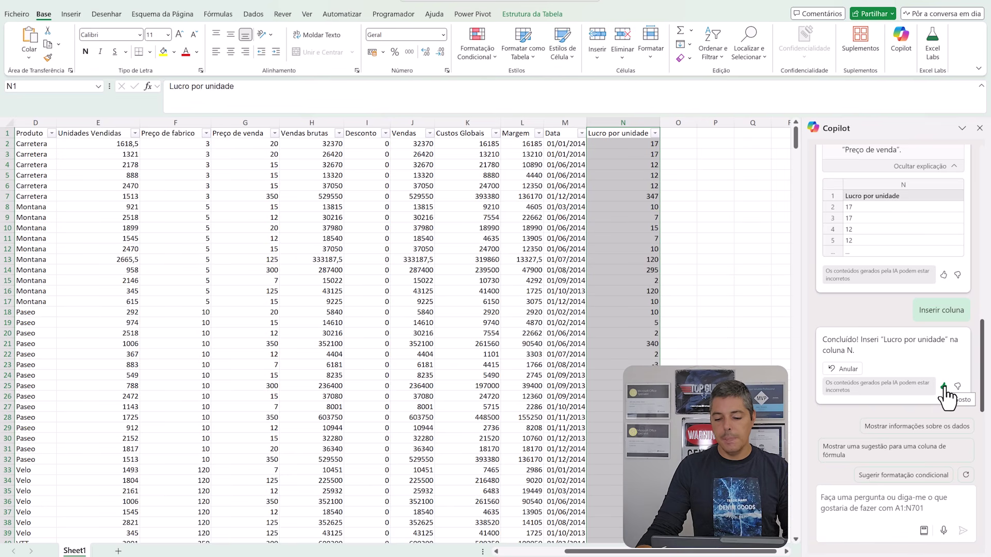
{"action": "left_click", "coordinate": [944, 387]}
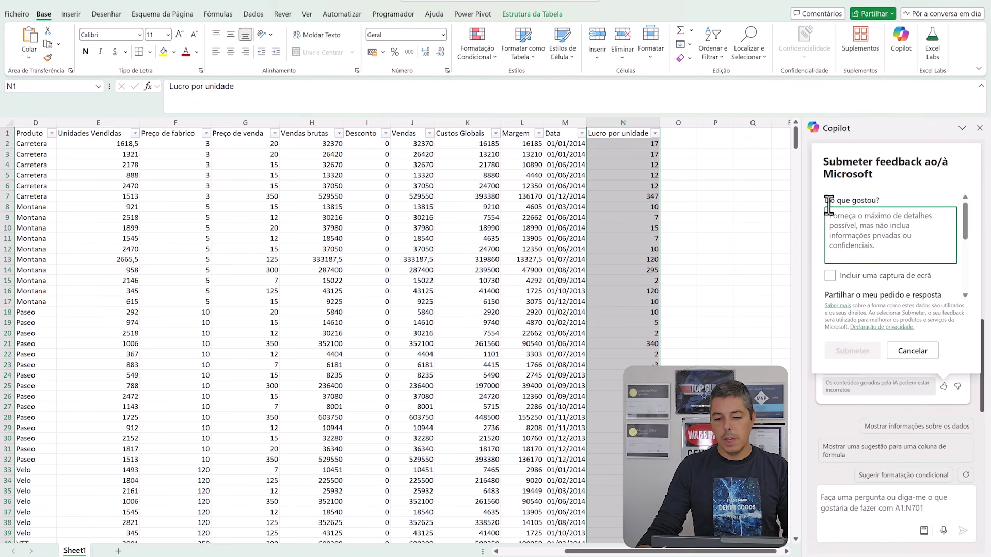
{"action": "left_click", "coordinate": [923, 352]}
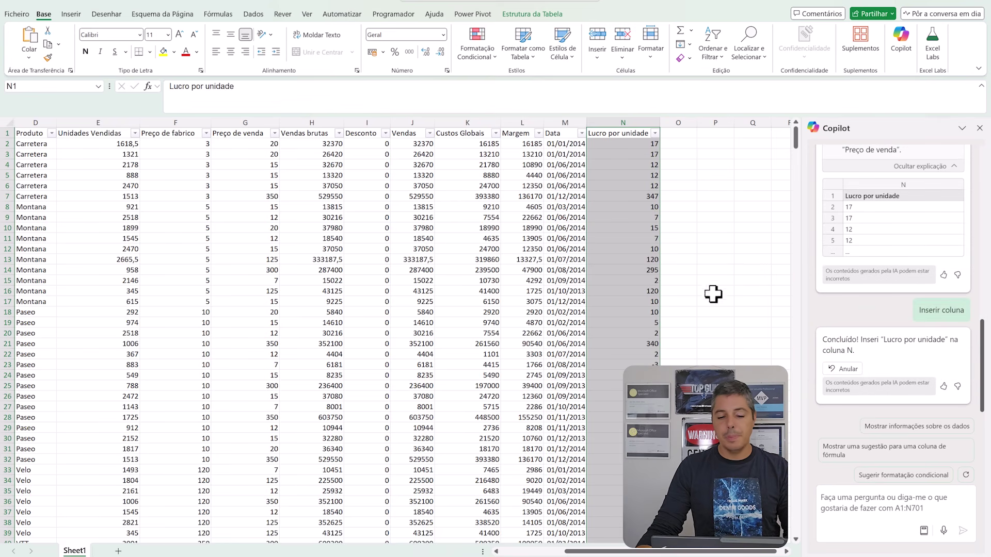
{"action": "left_click", "coordinate": [641, 258]}
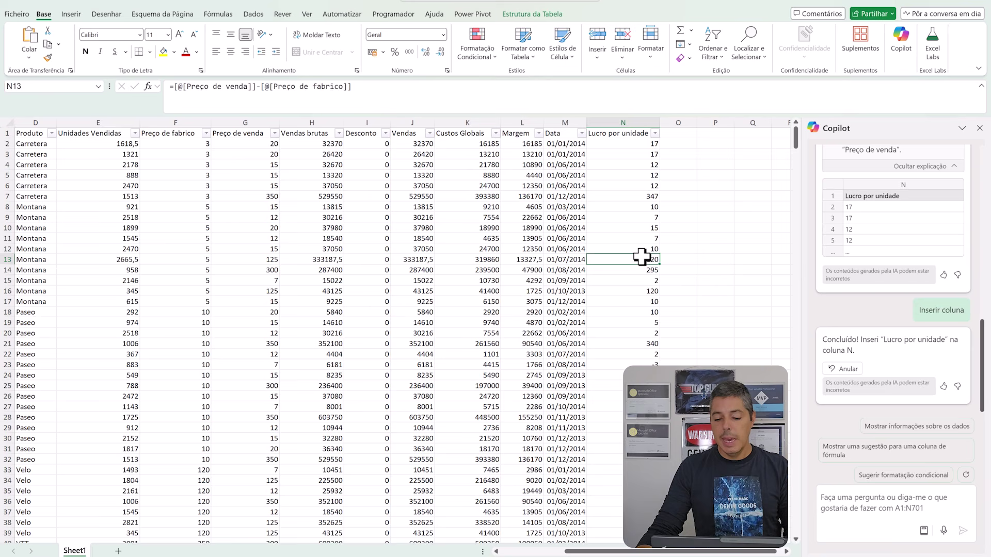
Step: Ask Copilot to summarise the data through PivotTables or charts and review the sales summary by market segment
{"action": "scroll", "coordinate": [837, 291], "scroll_direction": "up", "scroll_amount": 15}
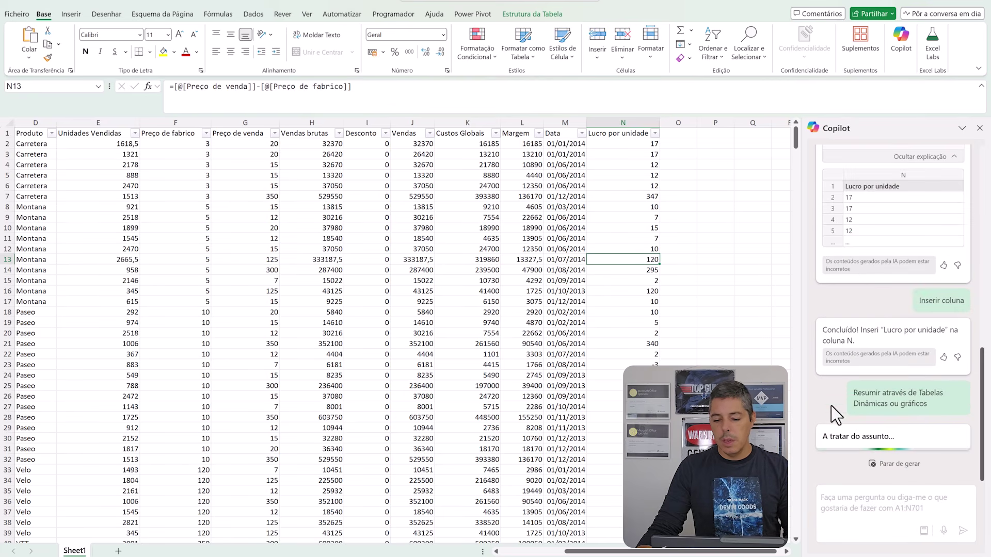
{"action": "left_click", "coordinate": [832, 406]}
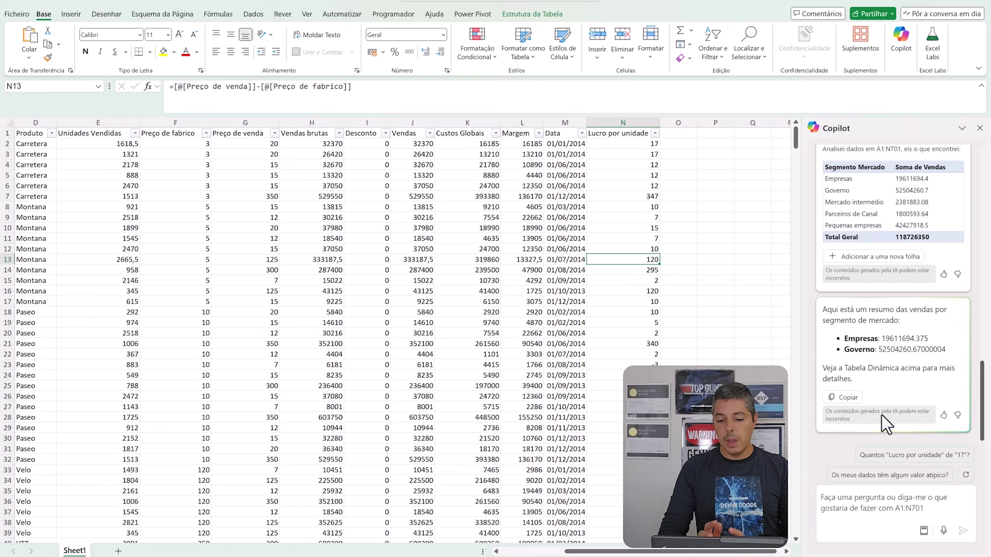
{"action": "scroll", "coordinate": [909, 266], "scroll_direction": "up", "scroll_amount": 2}
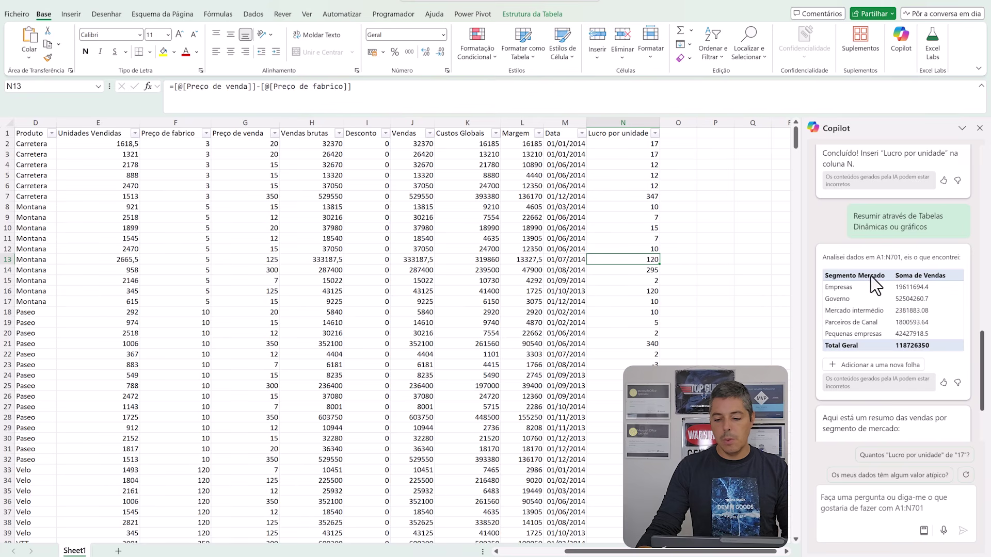
{"action": "scroll", "coordinate": [877, 299], "scroll_direction": "down", "scroll_amount": 2}
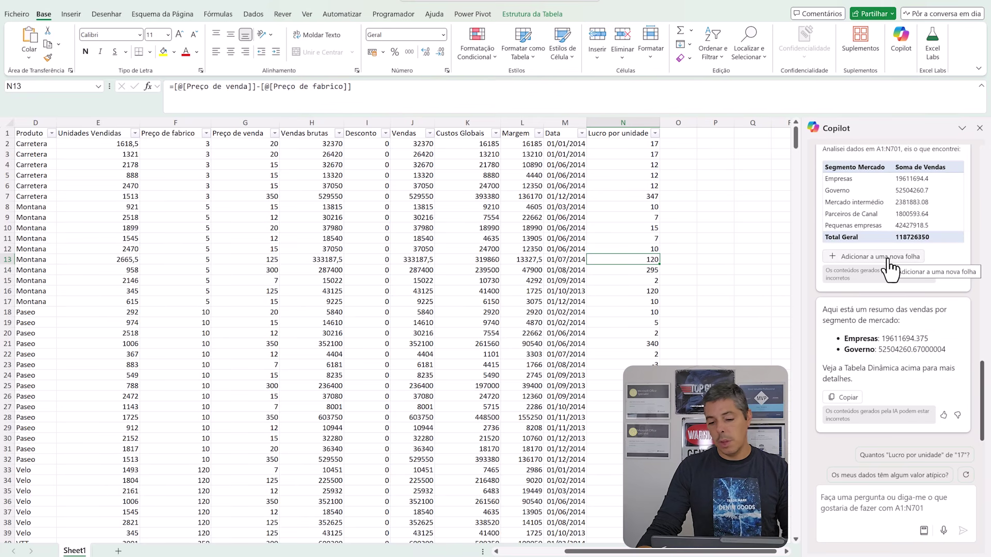
Step: Add Copilot's PivotTable of sales by market segment to a new sheet and return to the source data
{"action": "left_click_drag", "start_coordinate": [821, 309], "coordinate": [863, 383]}
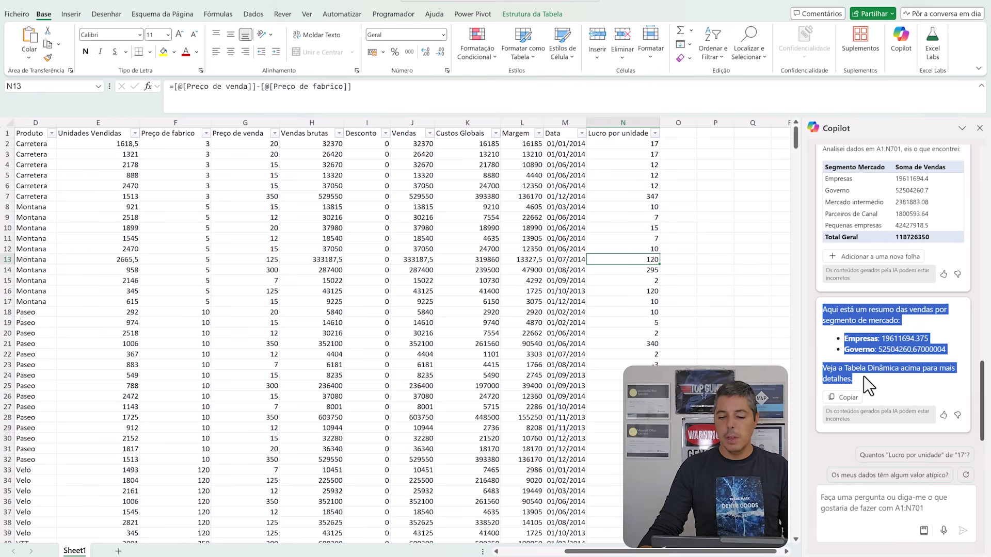
{"action": "left_click", "coordinate": [873, 258]}
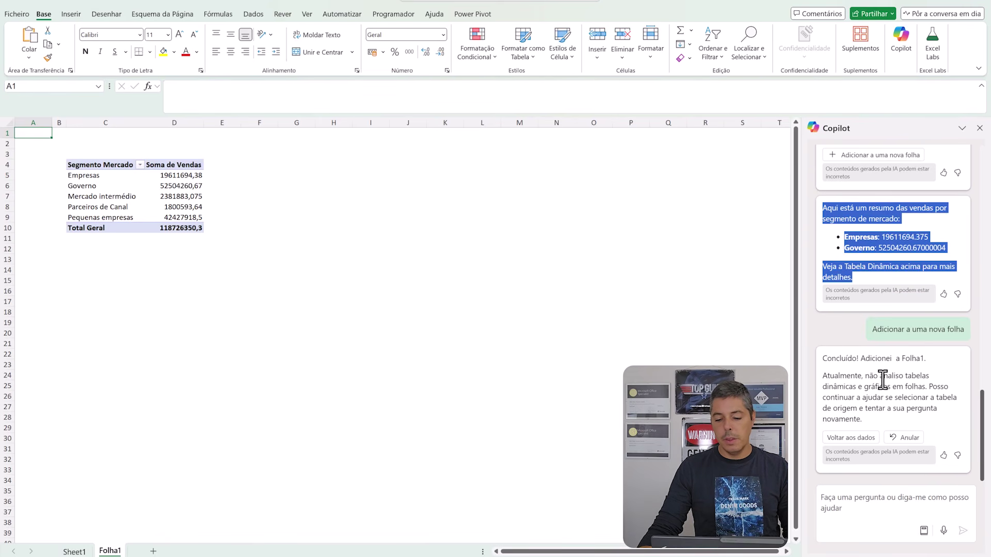
{"action": "left_click", "coordinate": [851, 438]}
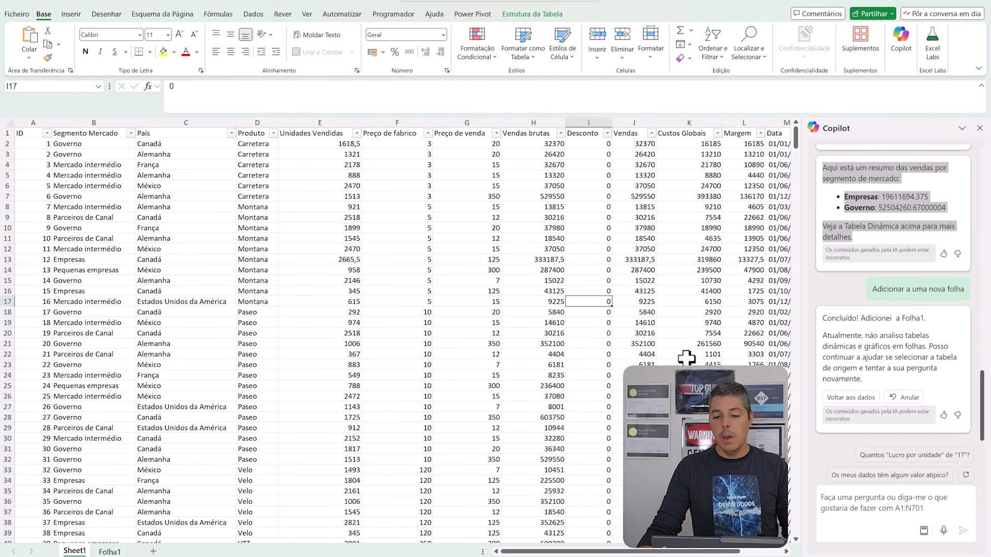
{"action": "scroll", "coordinate": [826, 325], "scroll_direction": "up", "scroll_amount": 10}
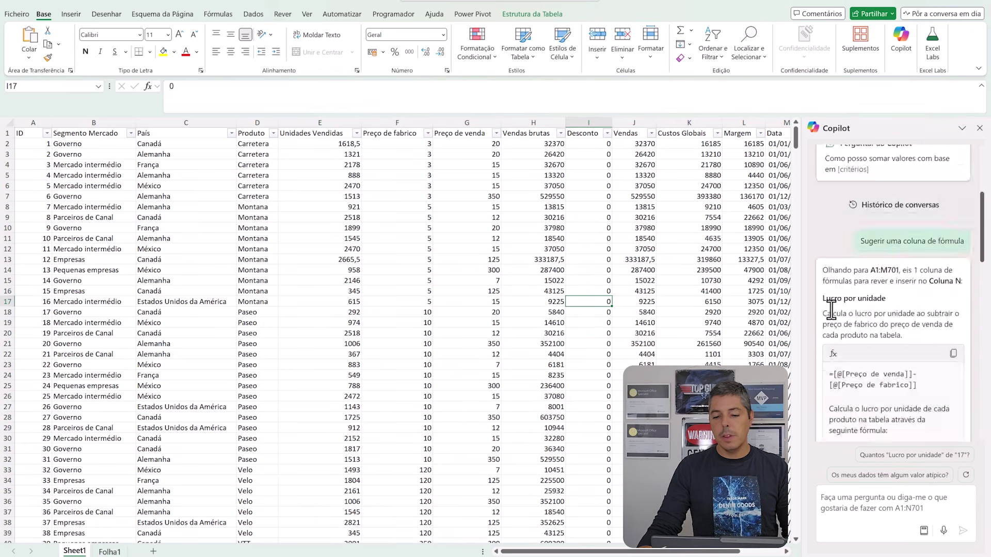
{"action": "scroll", "coordinate": [831, 309], "scroll_direction": "up", "scroll_amount": 4}
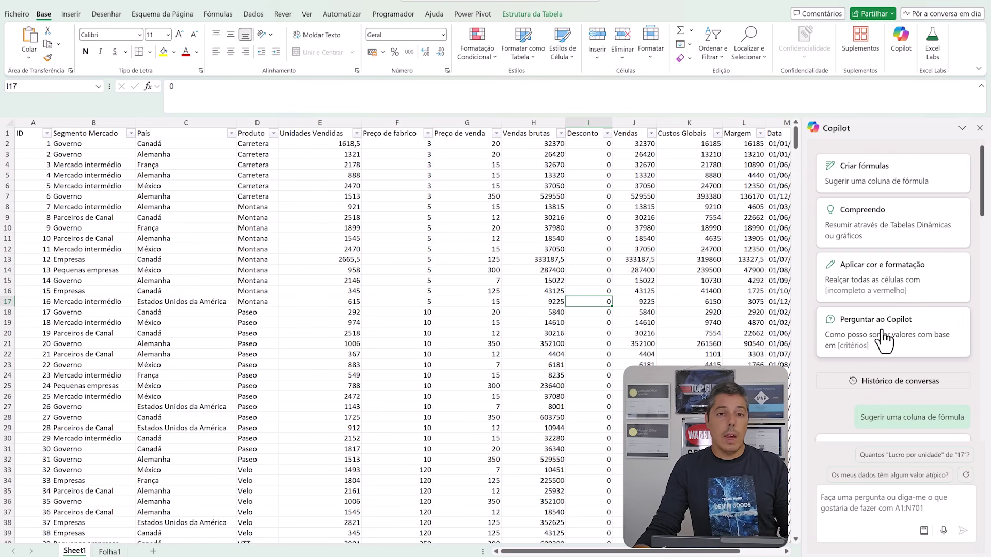
{"action": "left_click", "coordinate": [882, 333]}
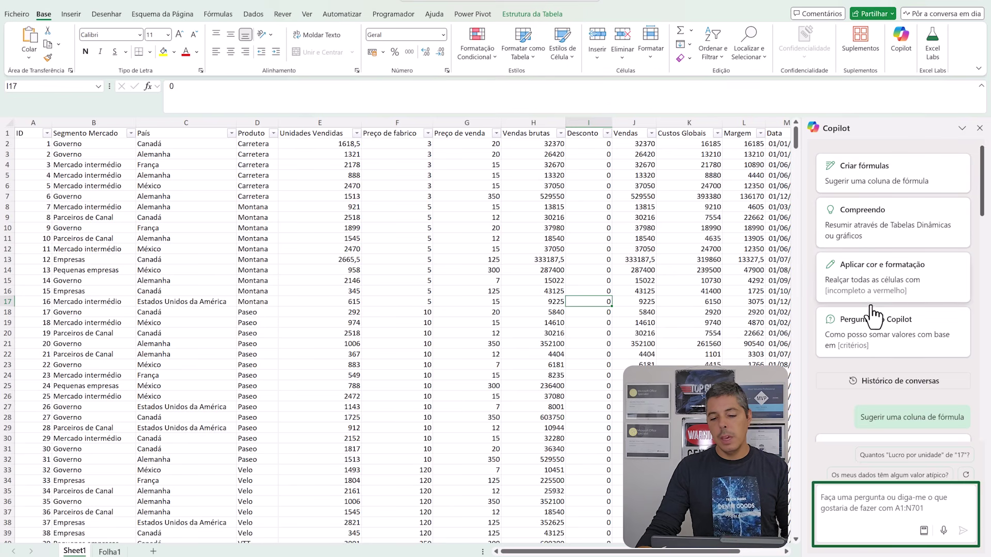
{"action": "left_click", "coordinate": [888, 341]}
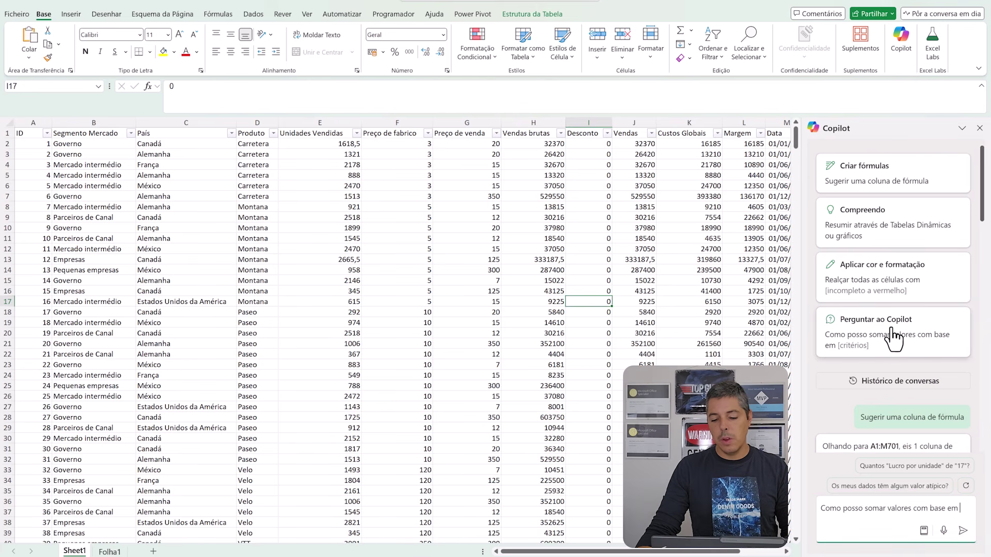
{"action": "scroll", "coordinate": [886, 357], "scroll_direction": "down", "scroll_amount": 2}
{"action": "scroll", "coordinate": [893, 402], "scroll_direction": "down", "scroll_amount": 5}
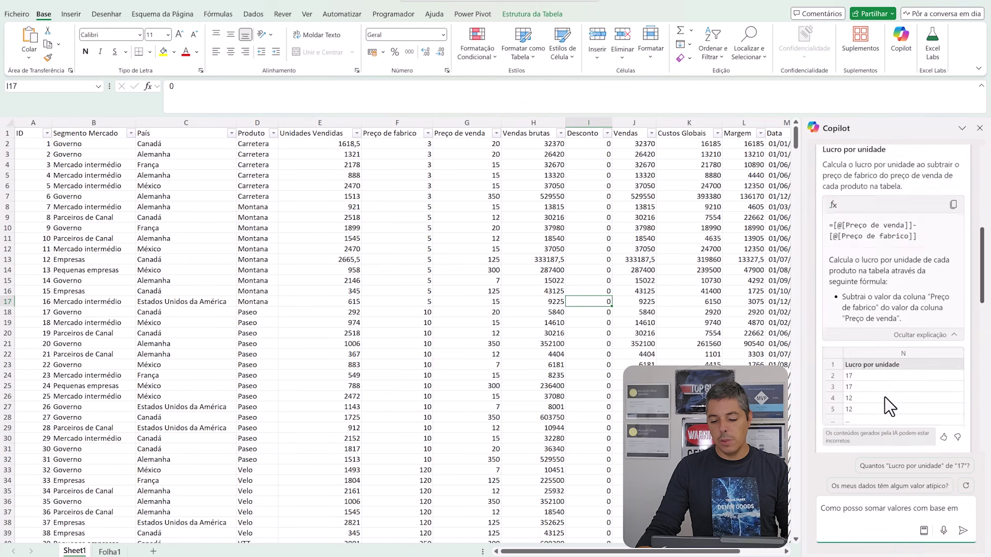
{"action": "left_click", "coordinate": [924, 531]}
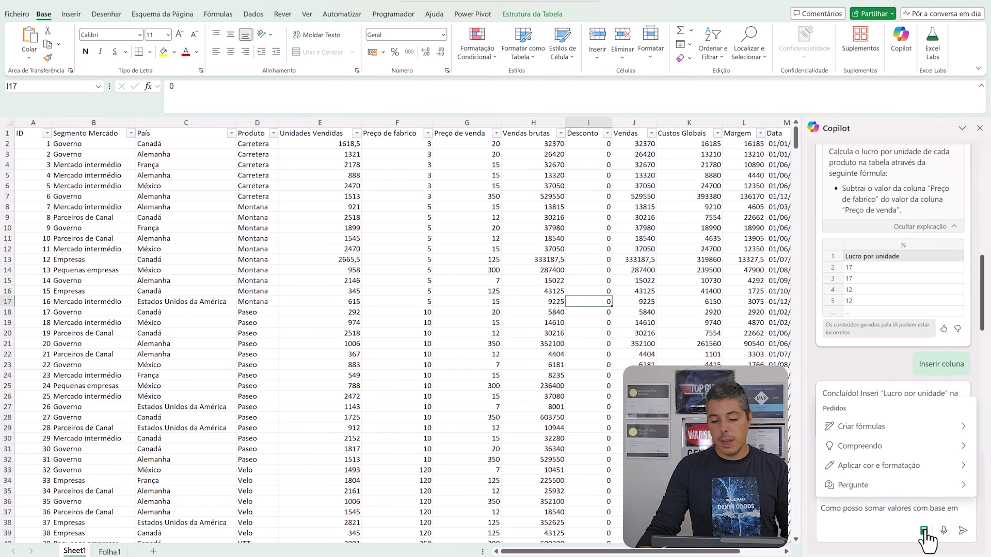
{"action": "left_click", "coordinate": [963, 492]}
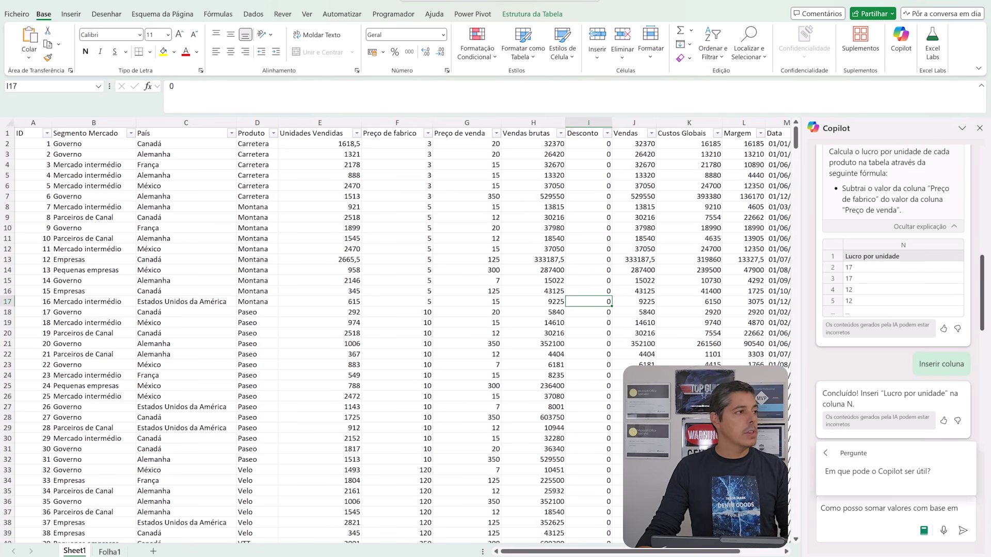
{"action": "left_click", "coordinate": [960, 509]}
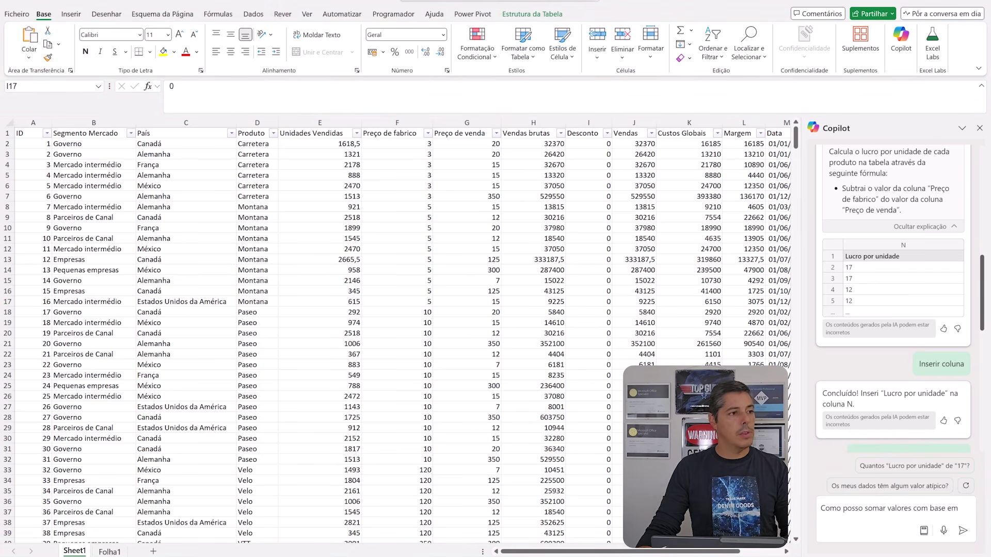
Step: Replace the draft prompt and ask Copilot 'Qual o segmento de mercado com maior valor de custos globais?'
{"action": "left_click", "coordinate": [852, 510]}
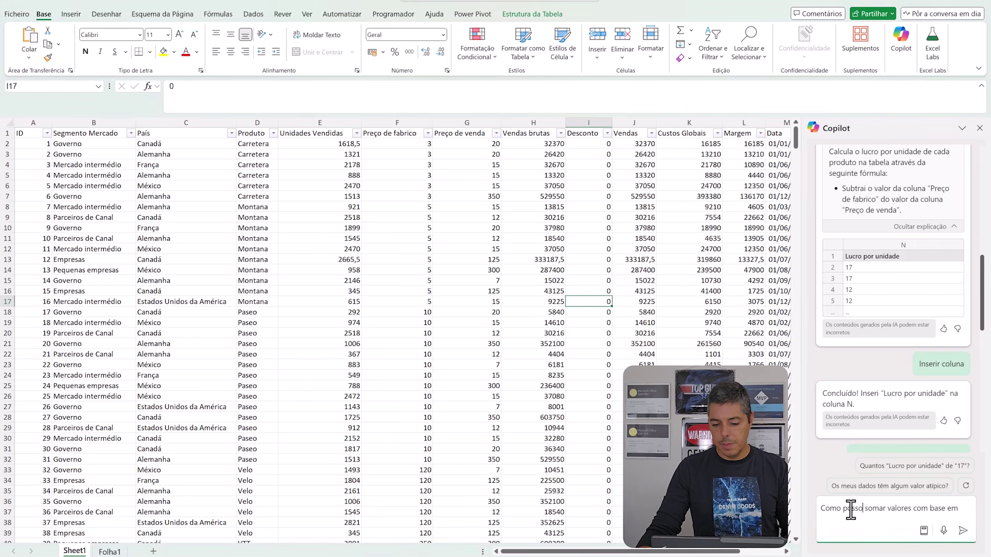
{"action": "left_click_drag", "start_coordinate": [820, 509], "coordinate": [983, 511]}
{"action": "type", "text": "Qu"}
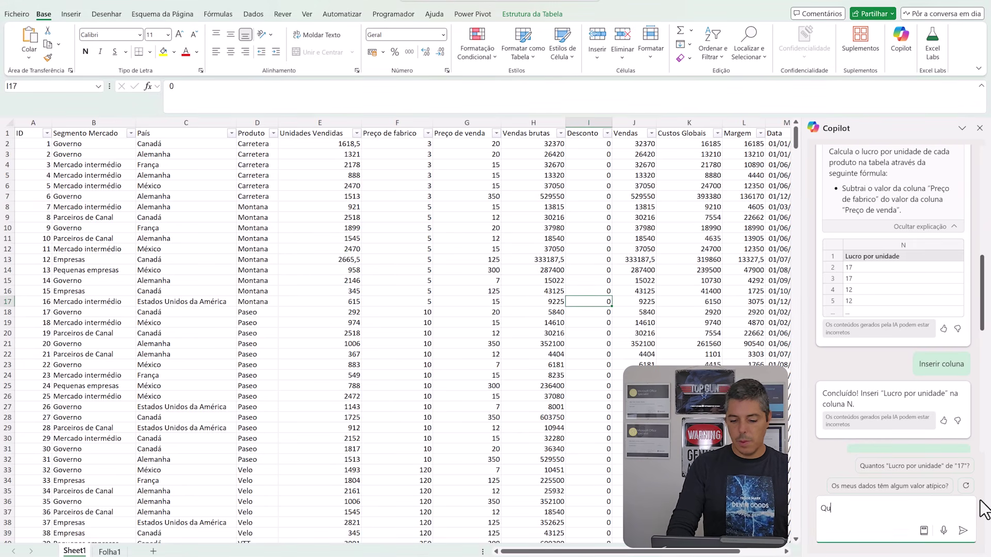
{"action": "type", "text": "al o segmento de mercado"}
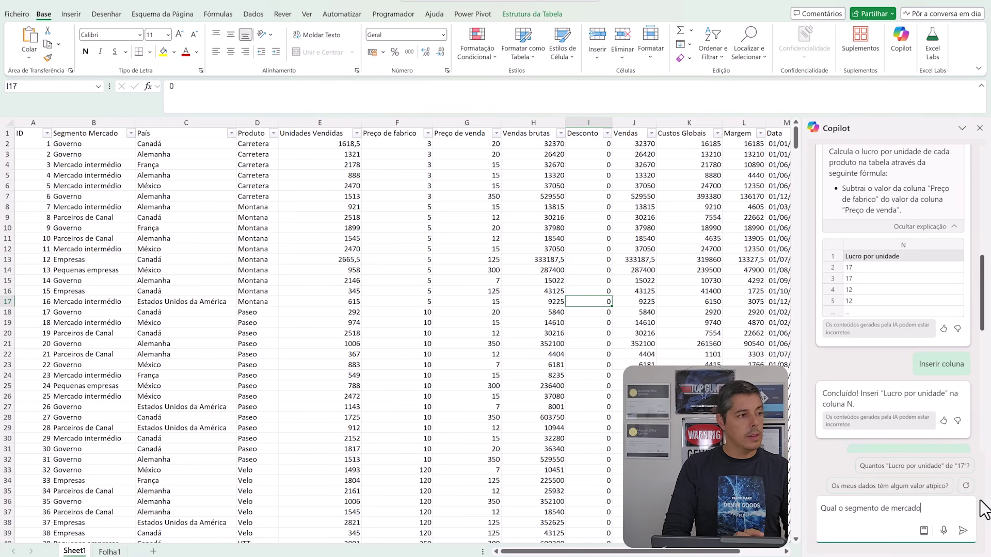
{"action": "type", "text": "com"}
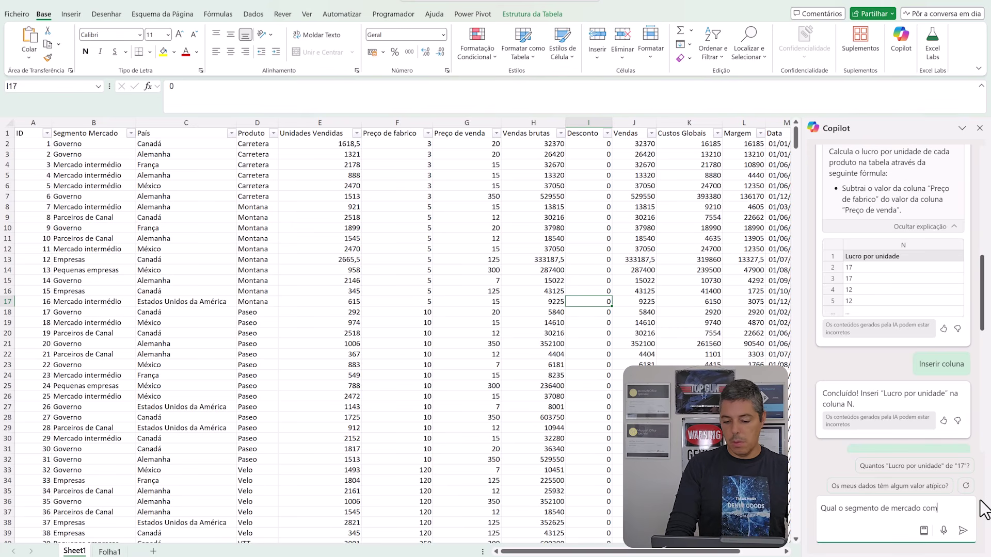
{"action": "type", "text": " maior v"}
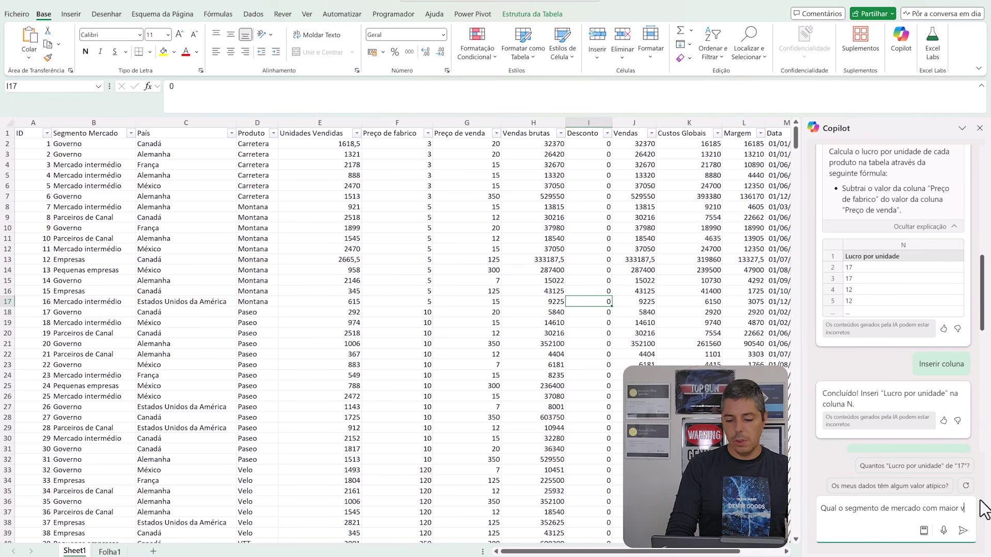
{"action": "type", "text": "alor de custos"}
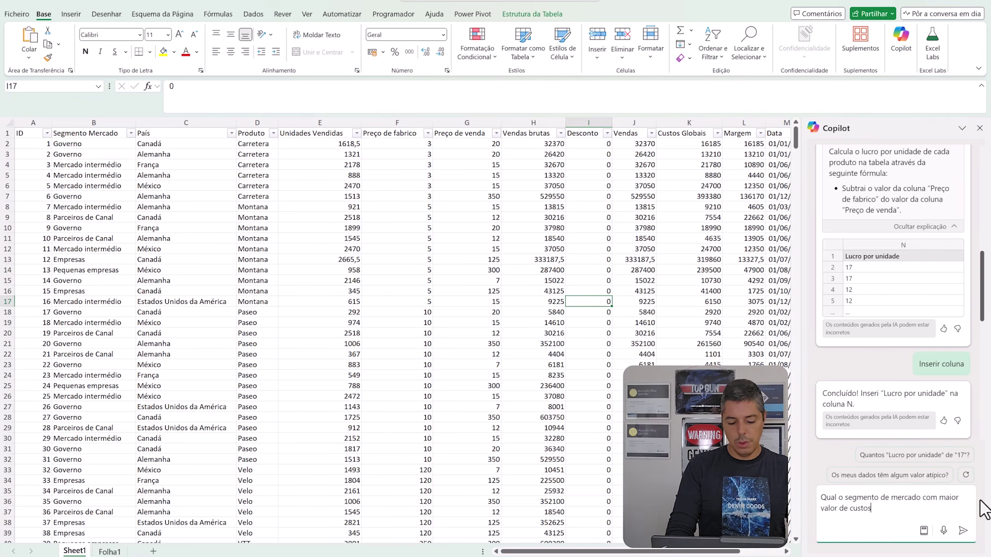
{"action": "type", "text": " globais?"}
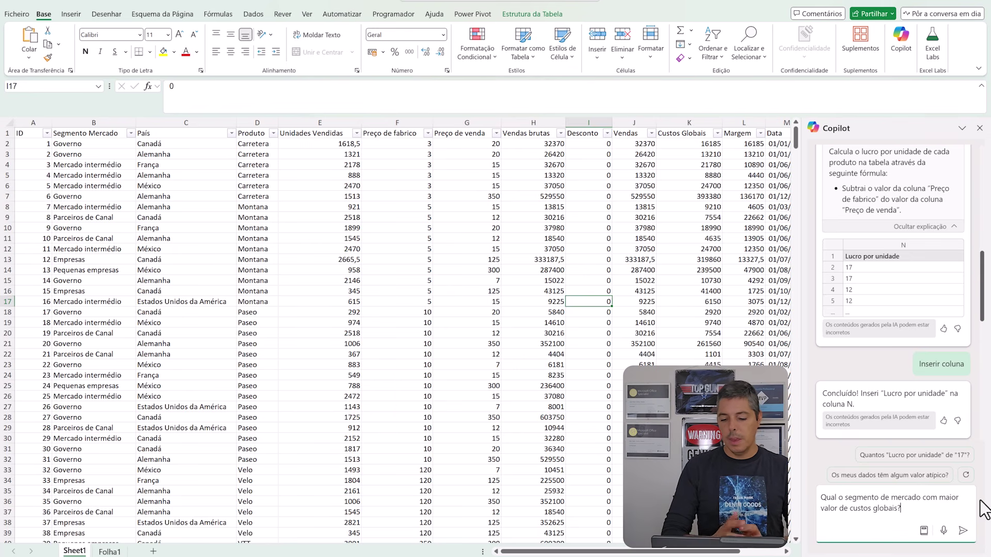
{"action": "key", "text": "Return"}
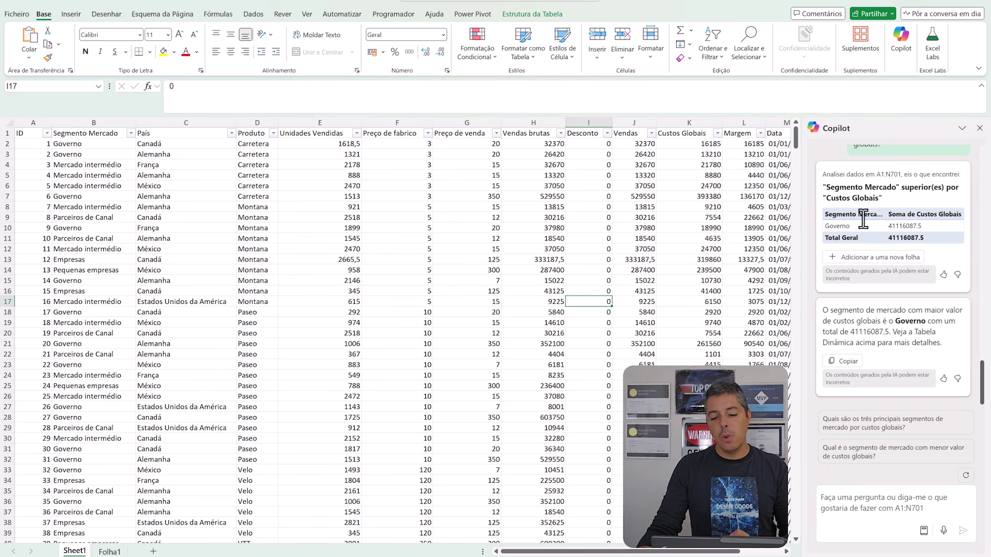
Step: Ask Copilot 'Podes comparar os custos globais por segmento de mercado?' and review the chart in its answer
{"action": "left_click", "coordinate": [862, 504]}
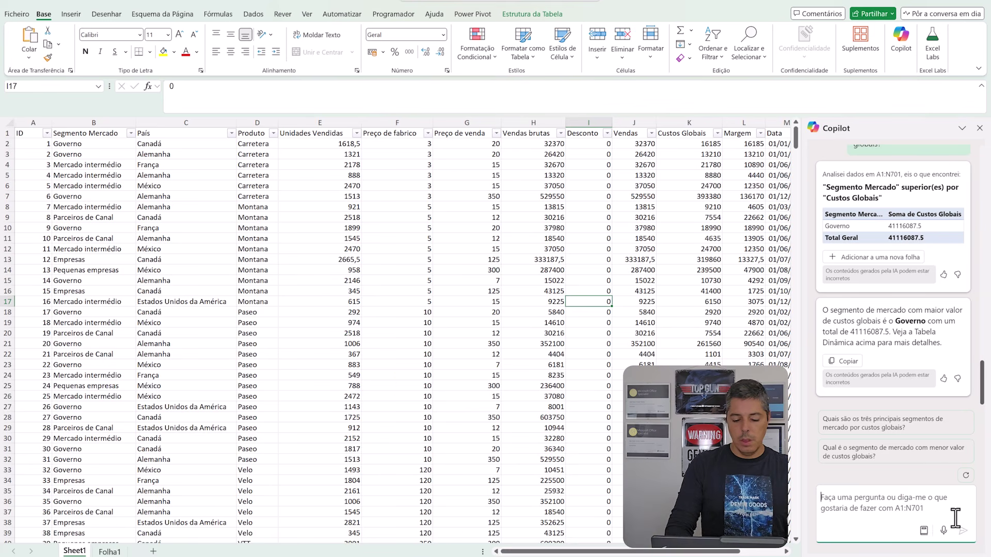
{"action": "type", "text": "Pod"}
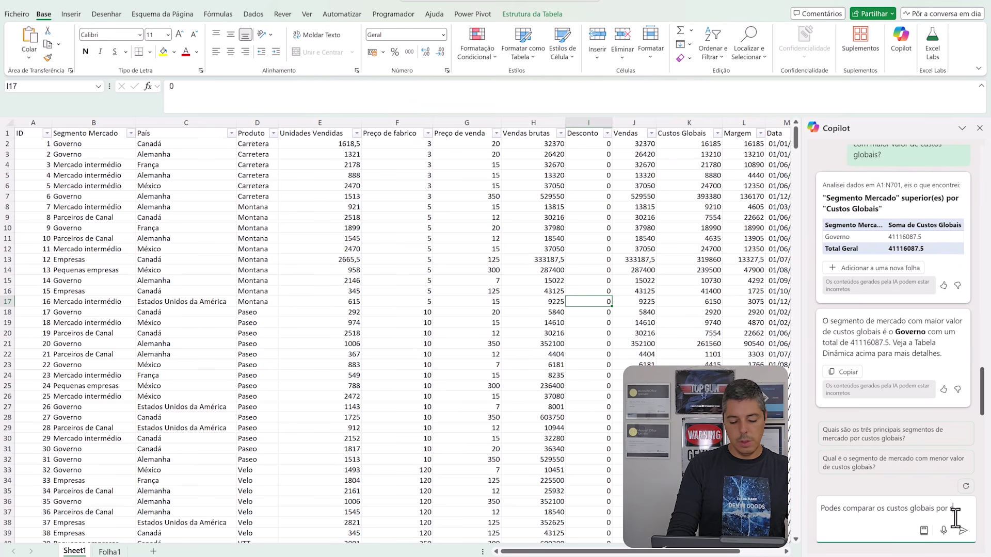
{"action": "type", "text": "mento de me"}
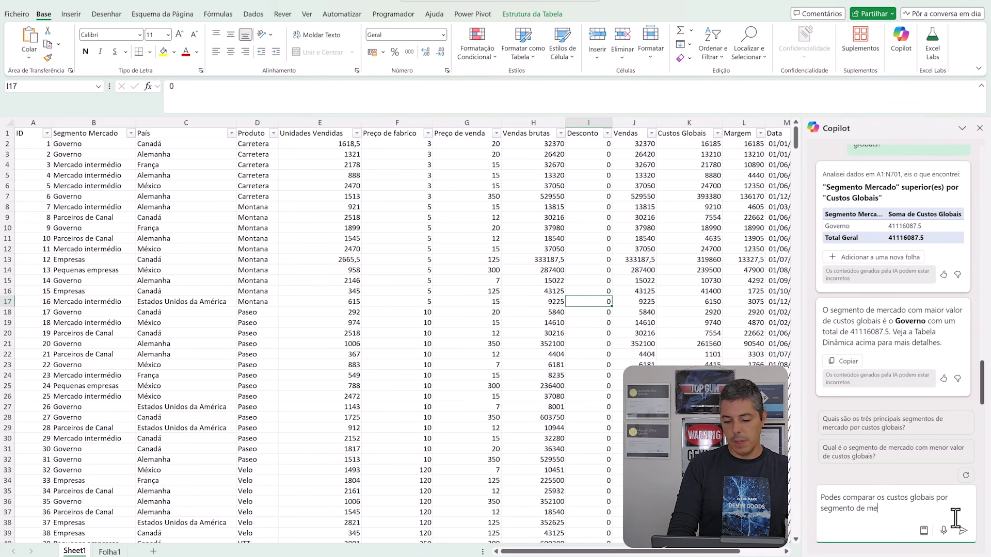
{"action": "type", "text": "rcado?"}
{"action": "key", "text": "Return"}
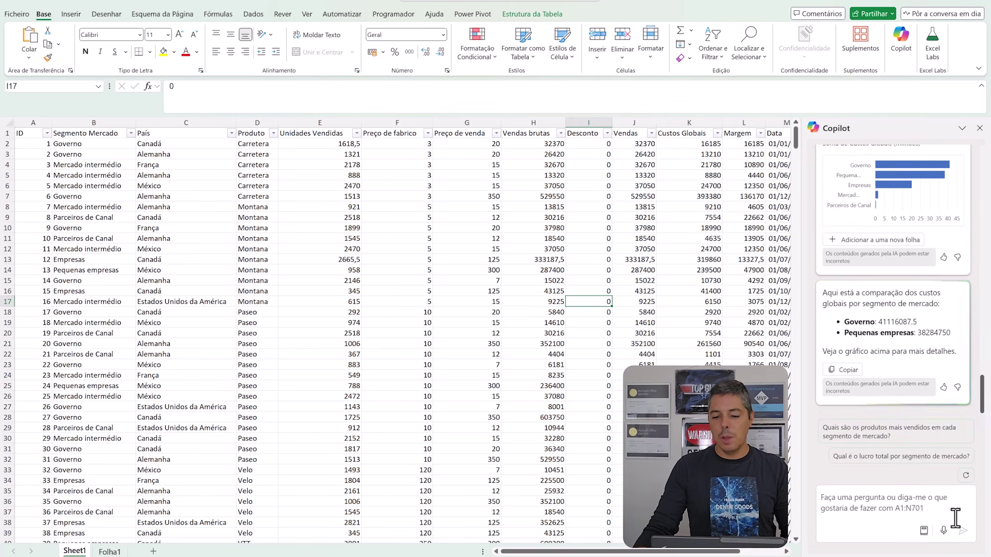
{"action": "scroll", "coordinate": [920, 180], "scroll_direction": "up", "scroll_amount": 2}
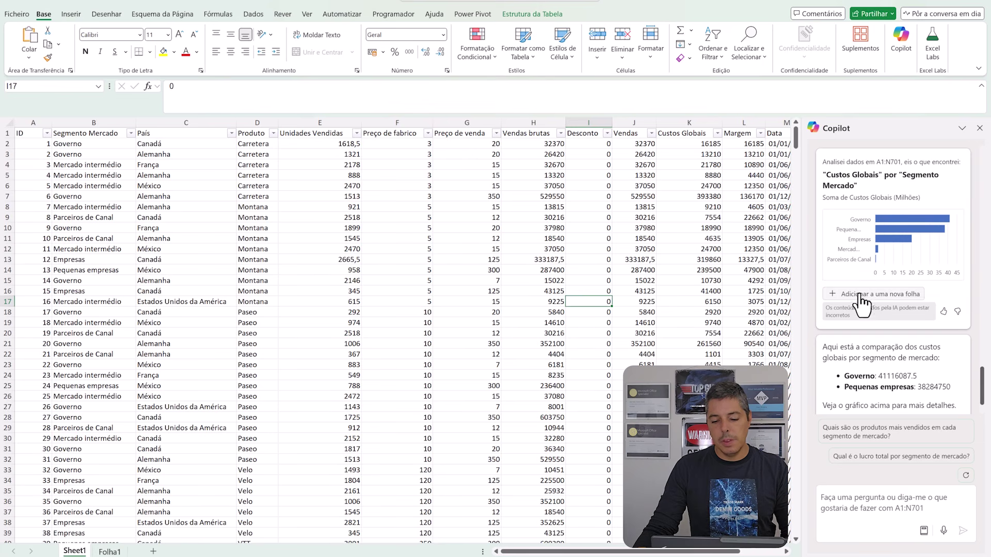
Step: Ask Copilot 'podes apresentar-me uma Tabela Dinâmica?'
{"action": "left_click", "coordinate": [835, 509]}
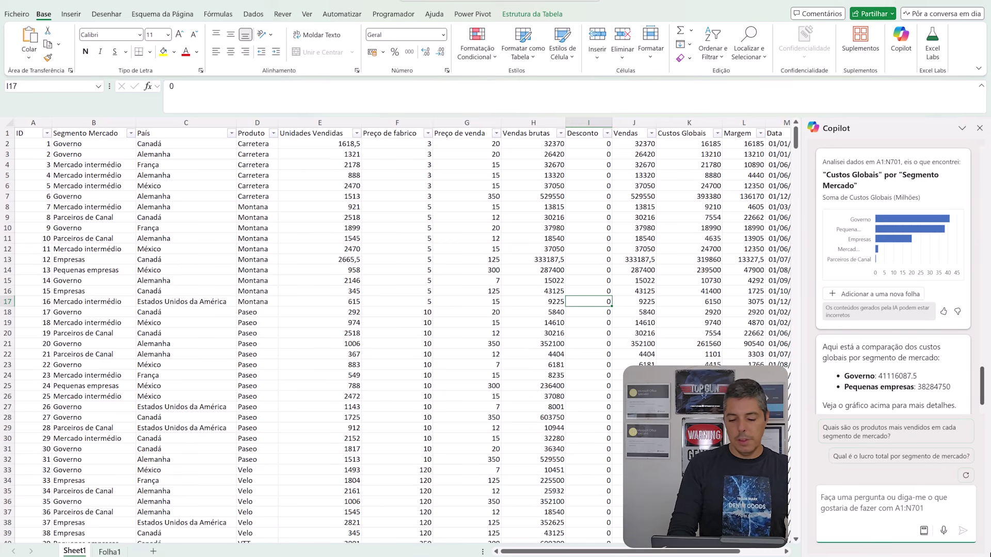
{"action": "type", "text": "podes apresentar"}
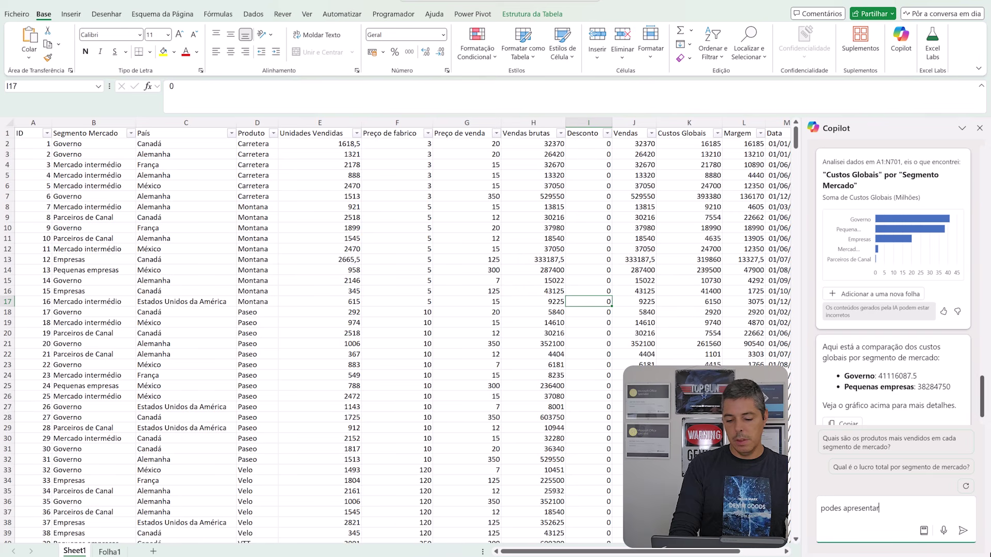
{"action": "type", "text": "-me uma Tabela Dinâ"}
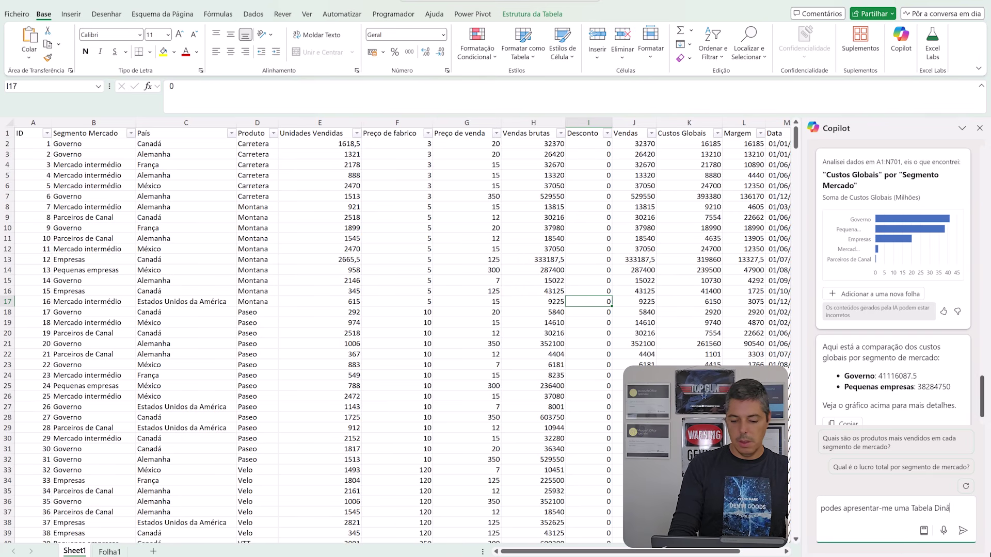
{"action": "type", "text": "mica"}
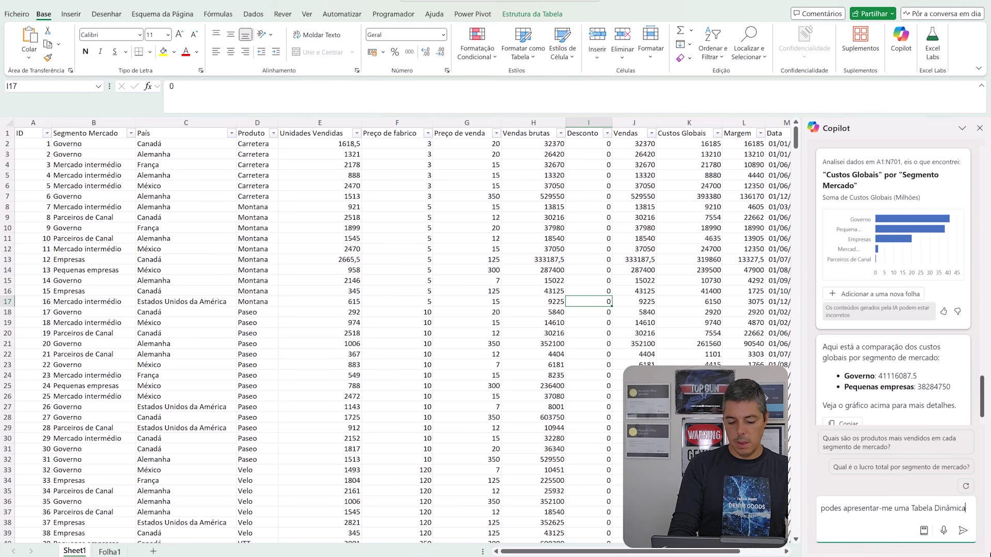
{"action": "type", "text": "?"}
{"action": "key", "text": "Return"}
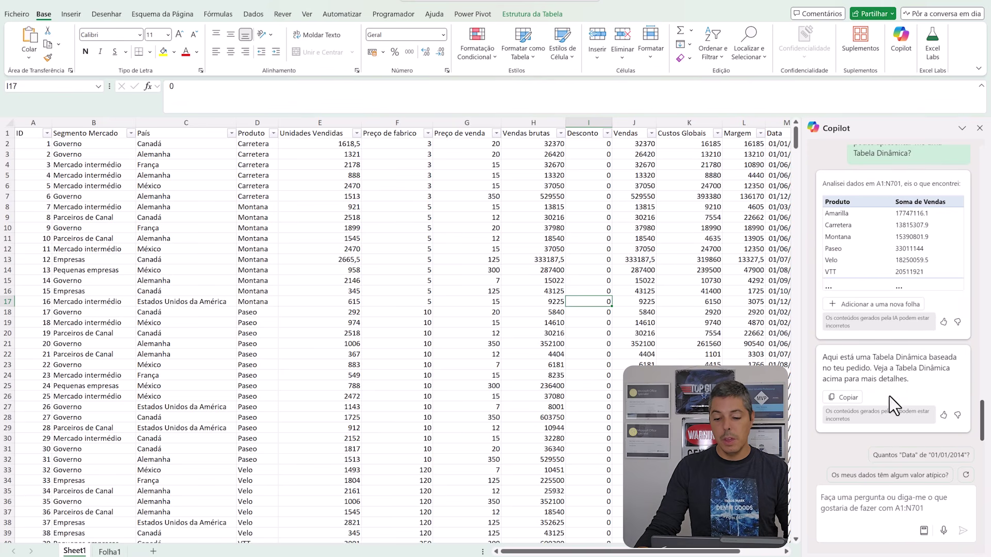
Step: Add Copilot's PivotTable of sales by product to a new sheet, return to the source data and select cell H17
{"action": "left_click", "coordinate": [868, 308]}
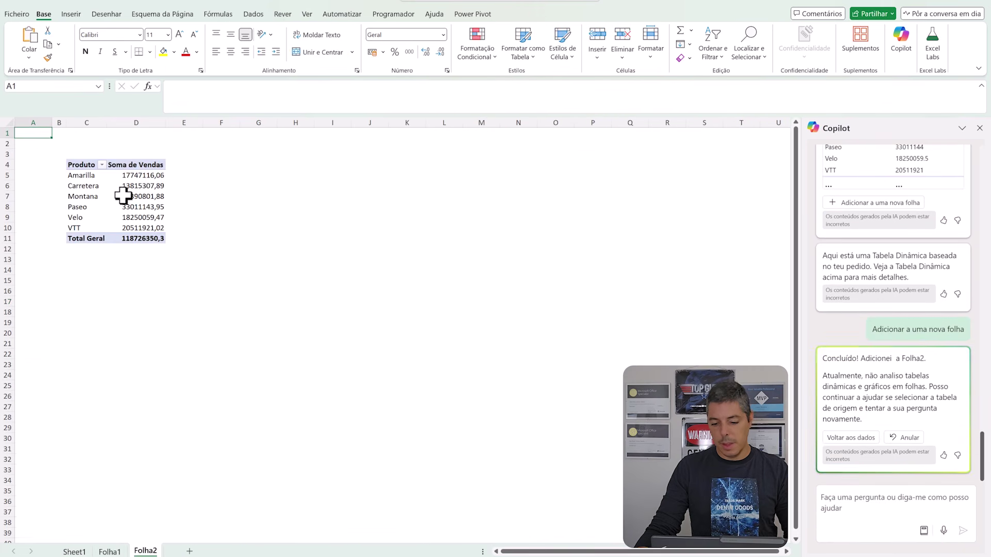
{"action": "left_click", "coordinate": [851, 437]}
{"action": "left_click", "coordinate": [853, 505]}
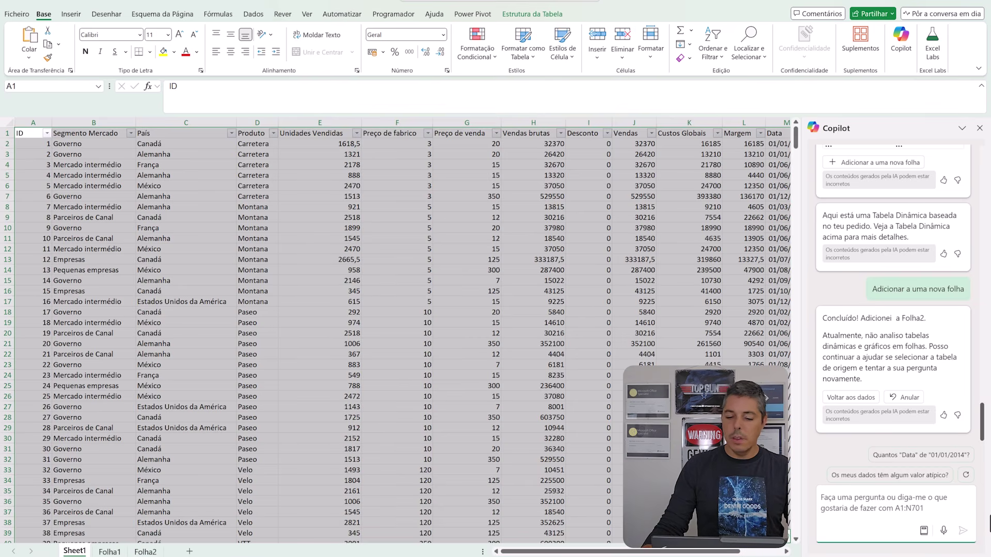
{"action": "left_click", "coordinate": [548, 300]}
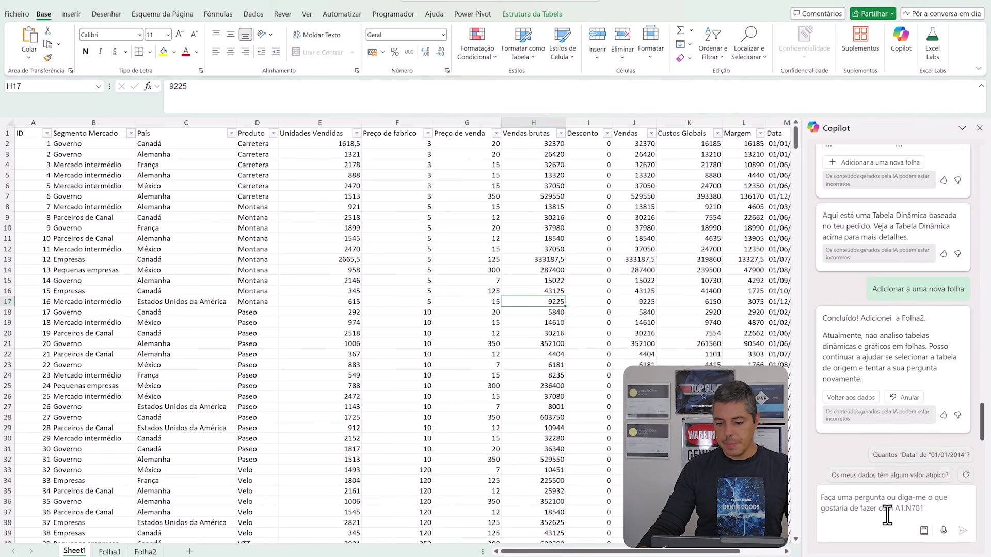
Step: Copy the earlier question 'Podes comparar os custos globais por segmento de mercado?' from the Copilot conversation
{"action": "scroll", "coordinate": [900, 357], "scroll_direction": "up", "scroll_amount": 5}
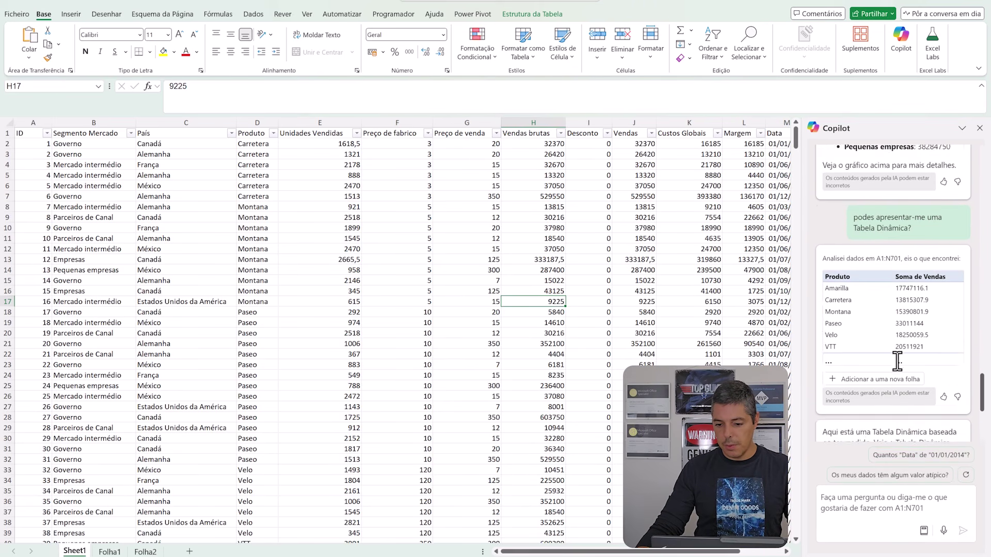
{"action": "scroll", "coordinate": [896, 301], "scroll_direction": "up", "scroll_amount": 5}
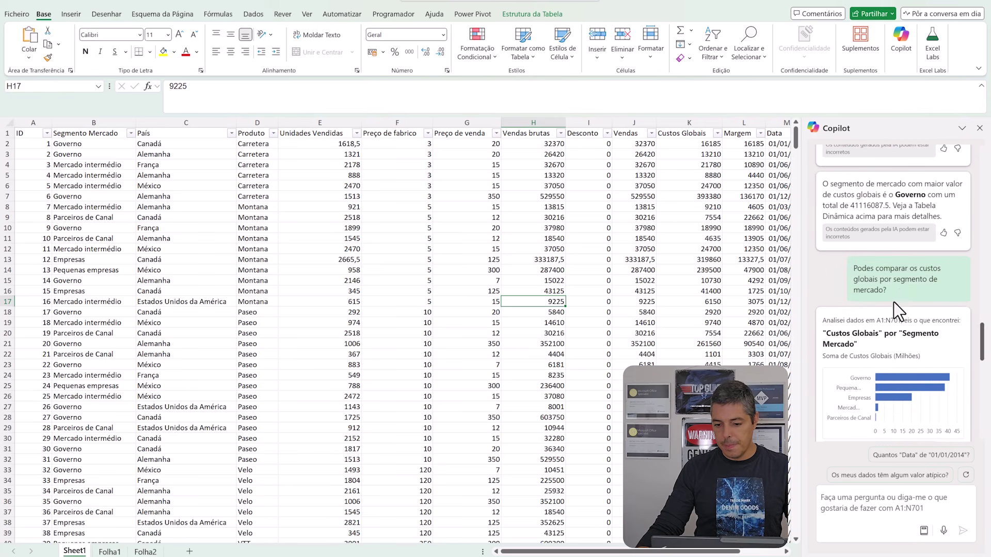
{"action": "left_click_drag", "start_coordinate": [836, 236], "coordinate": [892, 292]}
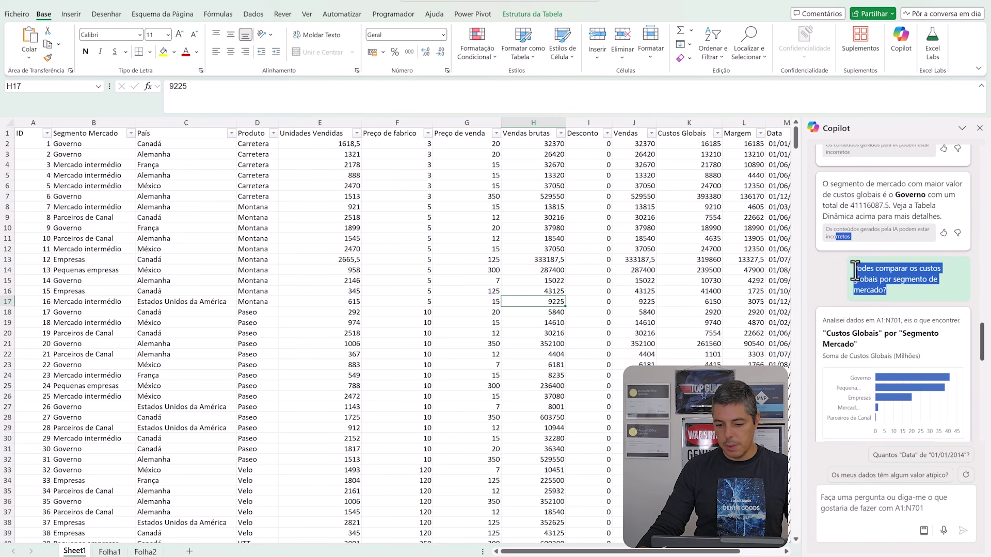
{"action": "left_click", "coordinate": [878, 290]}
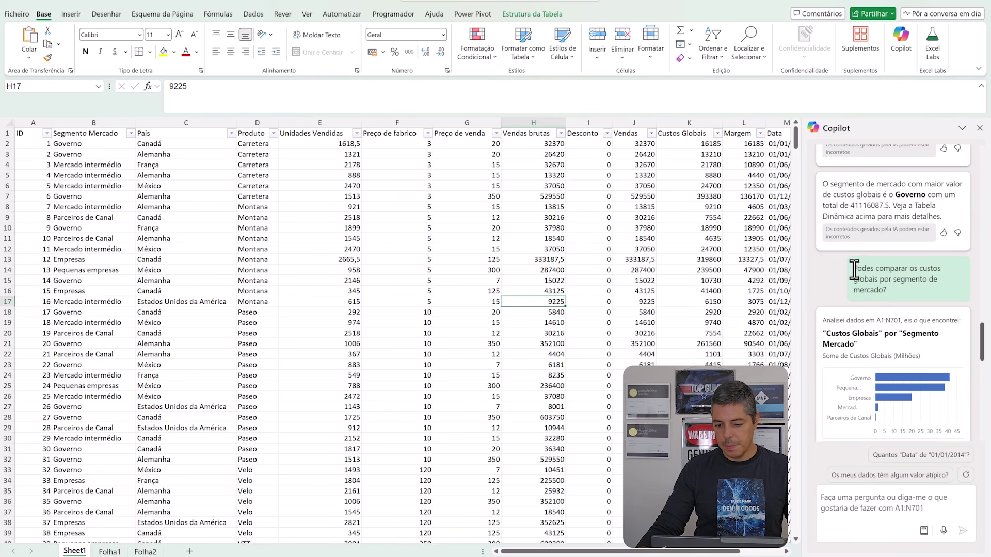
{"action": "left_click_drag", "start_coordinate": [853, 268], "coordinate": [888, 290]}
{"action": "key", "text": "ctrl+c"}
{"action": "scroll", "coordinate": [888, 295], "scroll_direction": "down", "scroll_amount": 10}
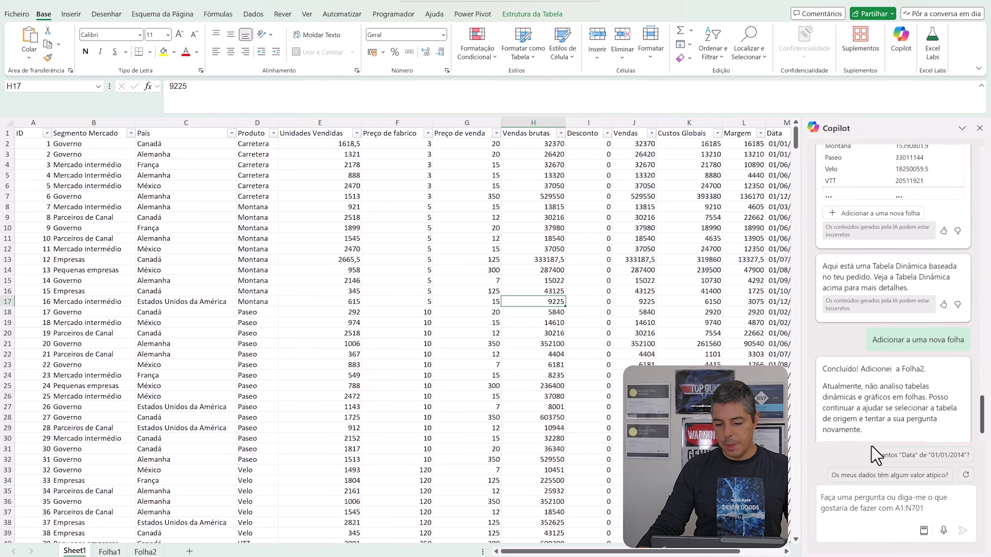
Step: Ask Copilot 'Podes comparar os custos globais por segmento de mercado num gráfico dinâmico?', reusing the copied question
{"action": "left_click", "coordinate": [888, 508]}
{"action": "key", "text": "ctrl+v"}
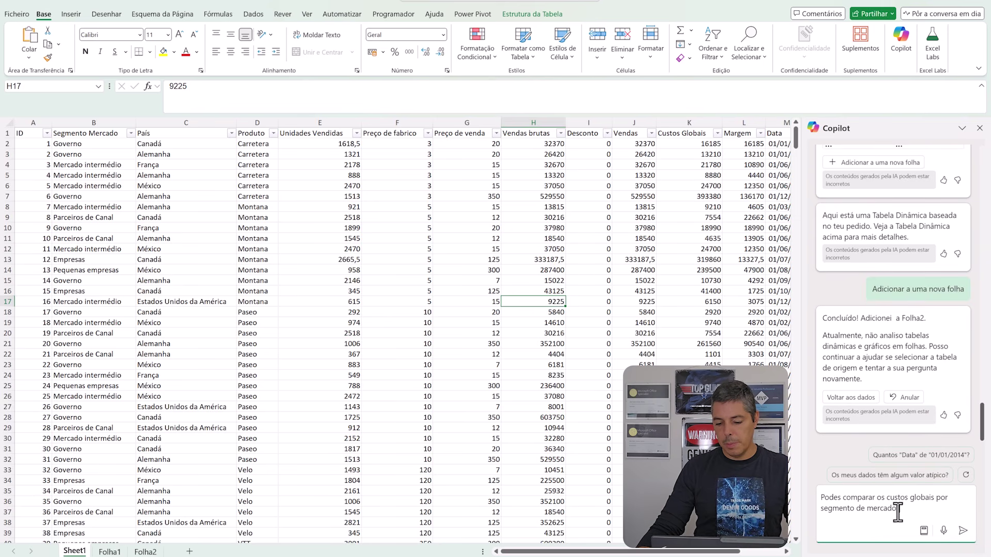
{"action": "type", "text": "num gráfico "}
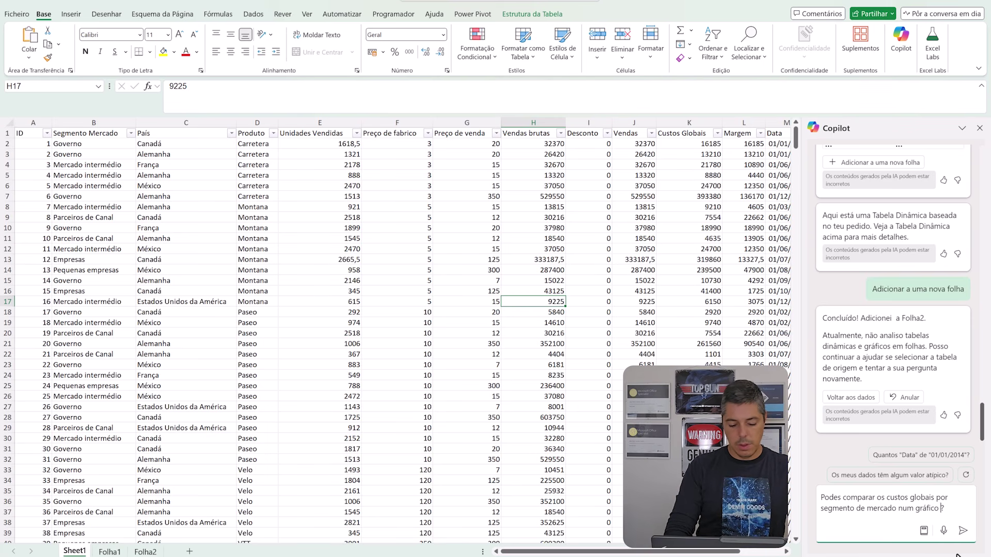
{"action": "type", "text": "dinâm"}
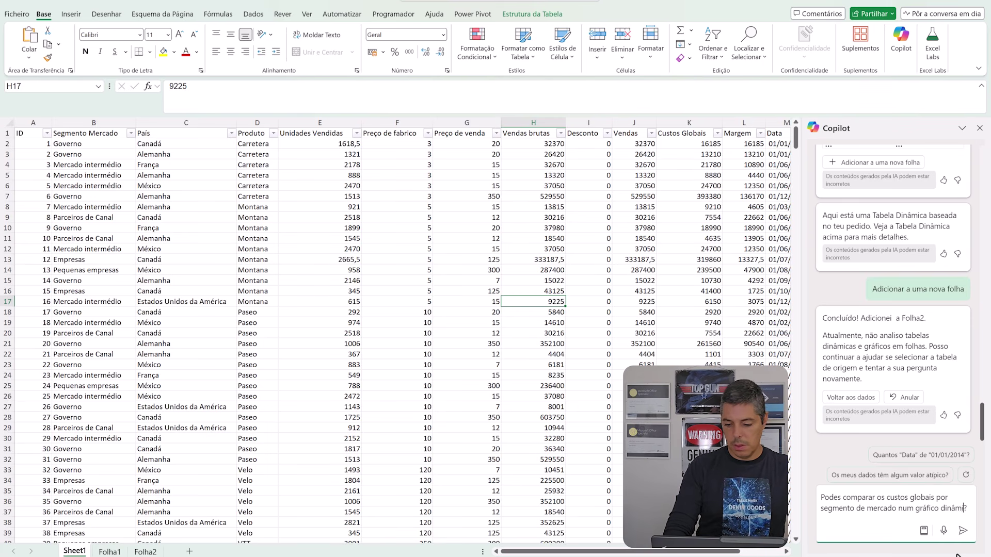
{"action": "type", "text": "ico"}
{"action": "left_click", "coordinate": [963, 530]}
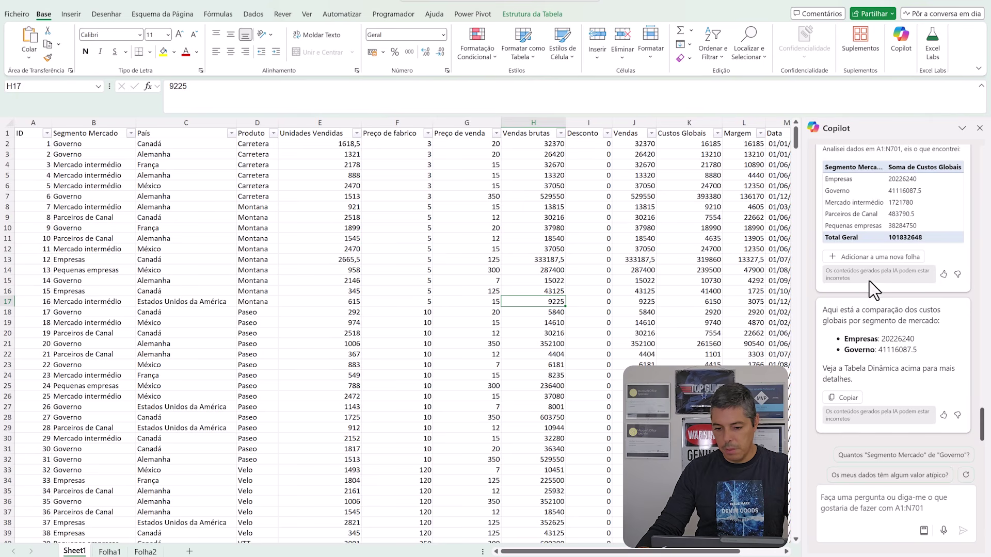
Step: Add Copilot's PivotTable of overall costs by market segment to a new sheet and return to cell H13 of the source data in Sheet1
{"action": "left_click", "coordinate": [867, 258]}
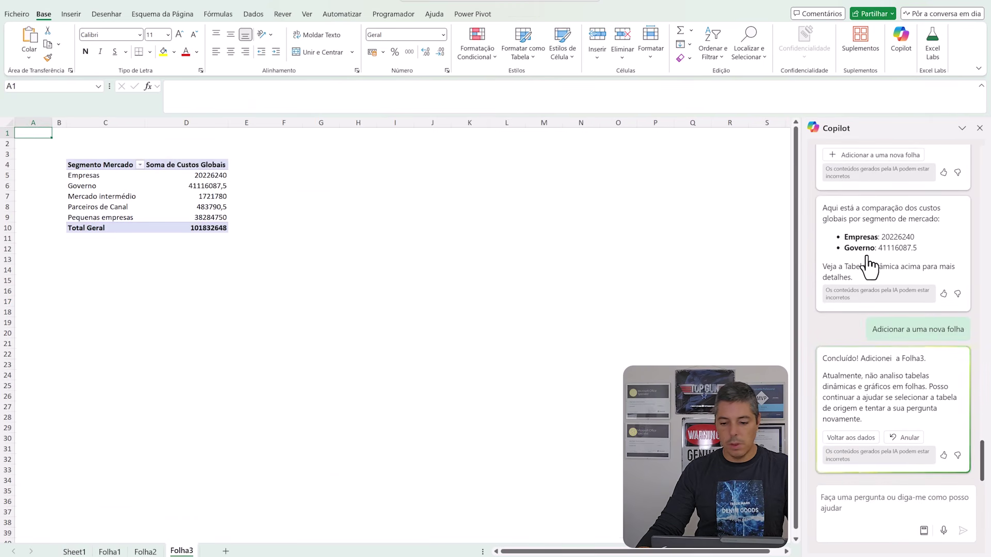
{"action": "left_click", "coordinate": [137, 196]}
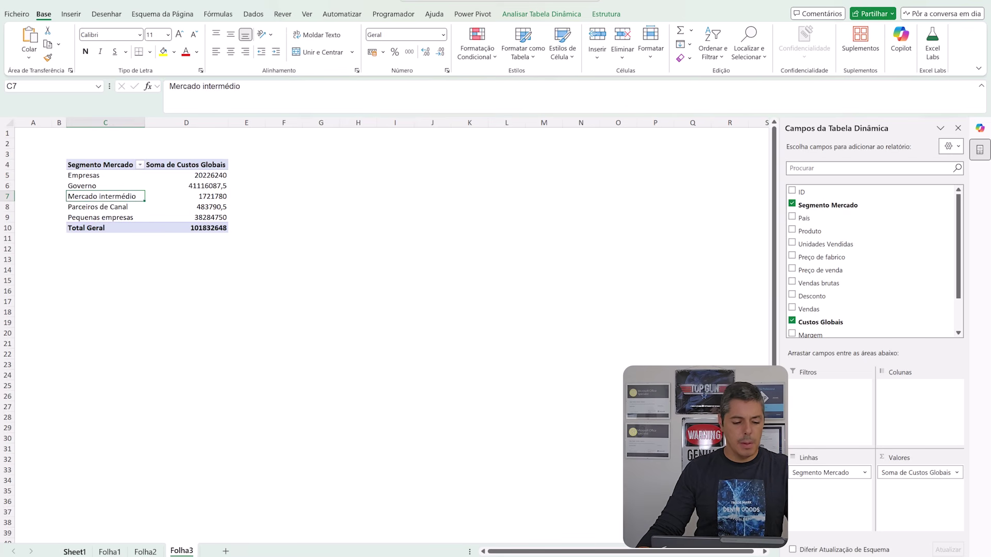
{"action": "left_click", "coordinate": [146, 552]}
{"action": "left_click", "coordinate": [109, 552]}
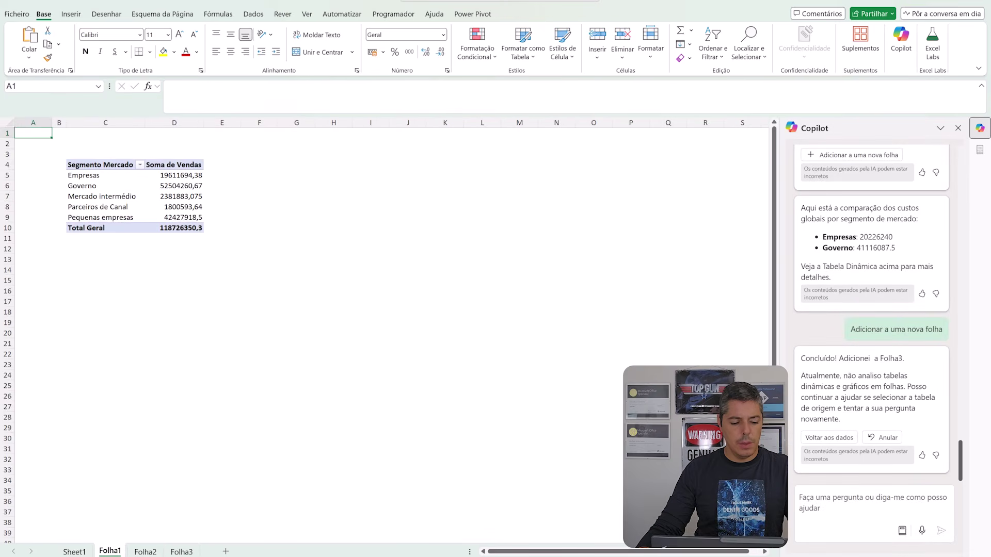
{"action": "left_click", "coordinate": [76, 552]}
{"action": "left_click", "coordinate": [522, 260]}
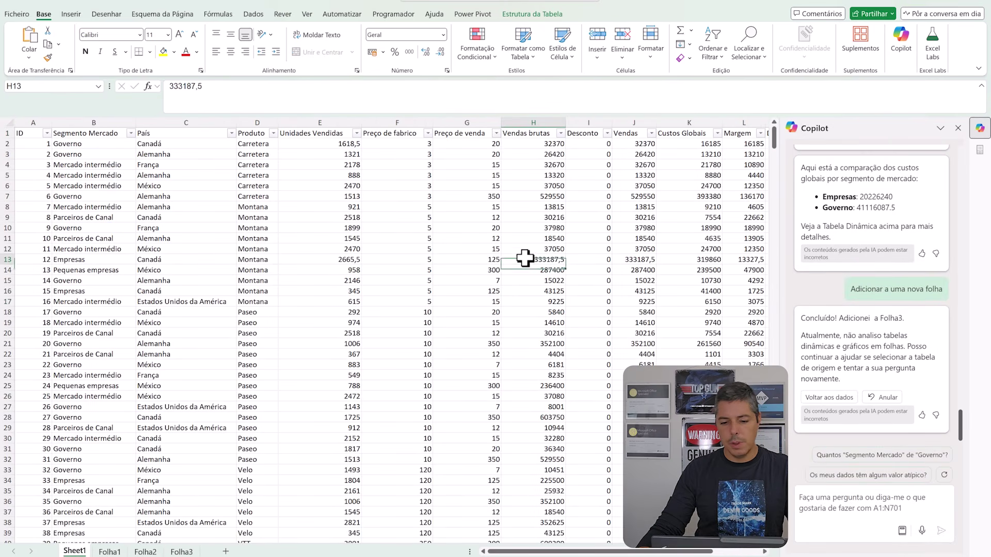
Step: Draft the Copilot prompt 'Mostra-me um gráfico que compara o produto e segmento de mercado,' without sending it
{"action": "left_click", "coordinate": [804, 503]}
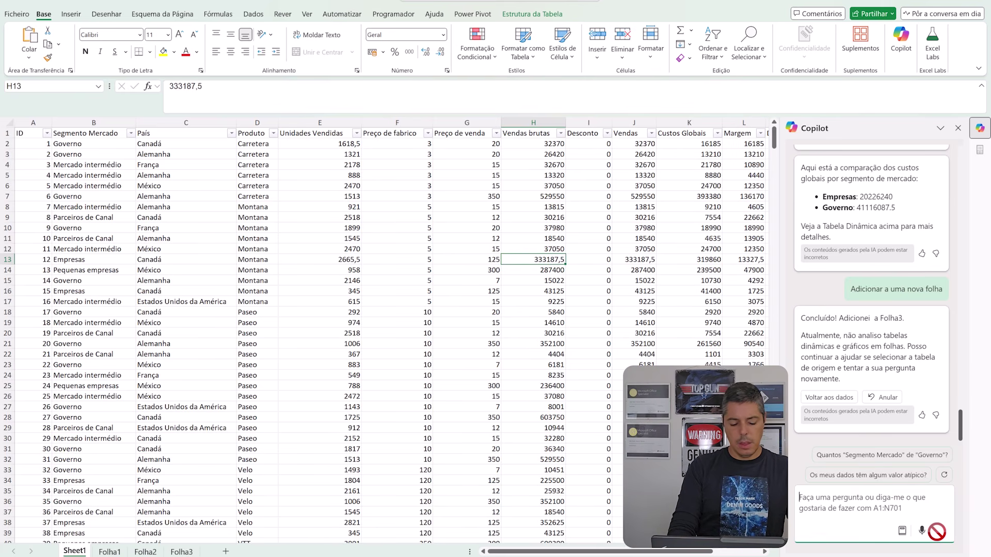
{"action": "type", "text": "Mostra-me um gráfic"}
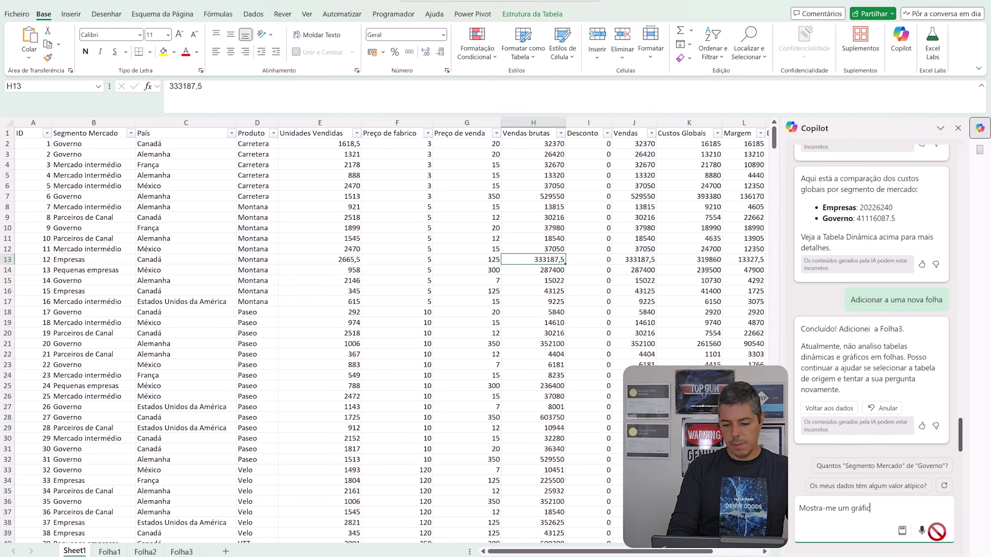
{"action": "key", "text": "BackSpace"}
{"action": "key", "text": "BackSpace"}
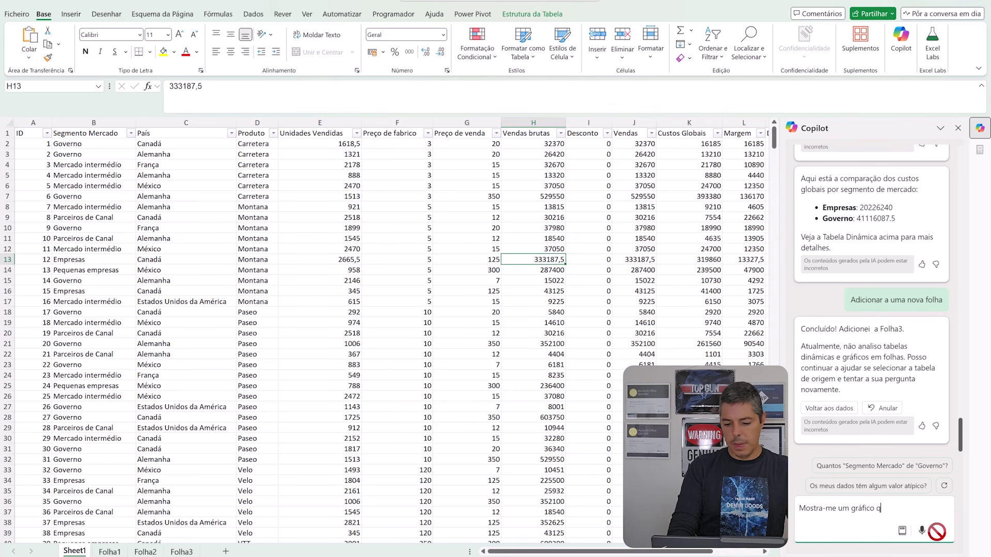
{"action": "type", "text": "que compara"}
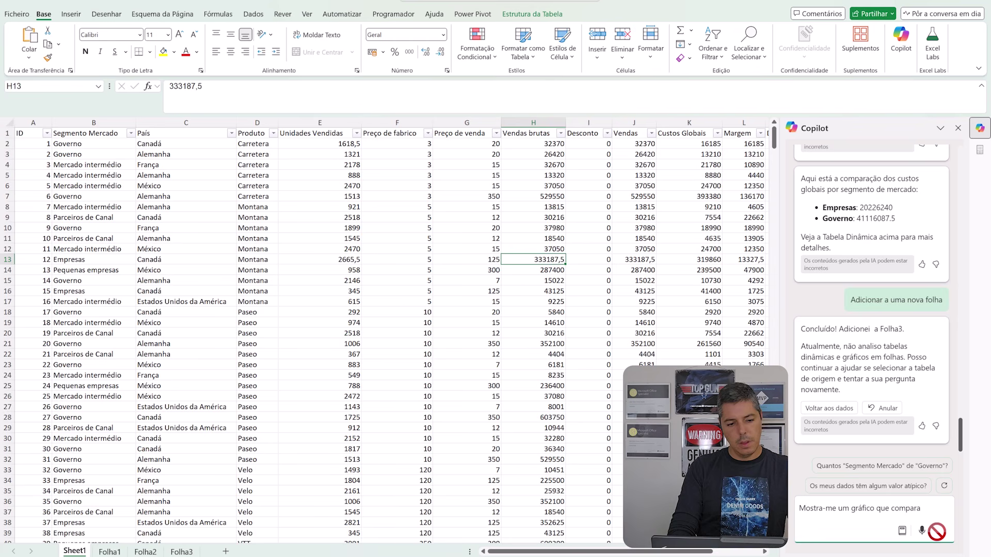
{"action": "type", "text": " o"}
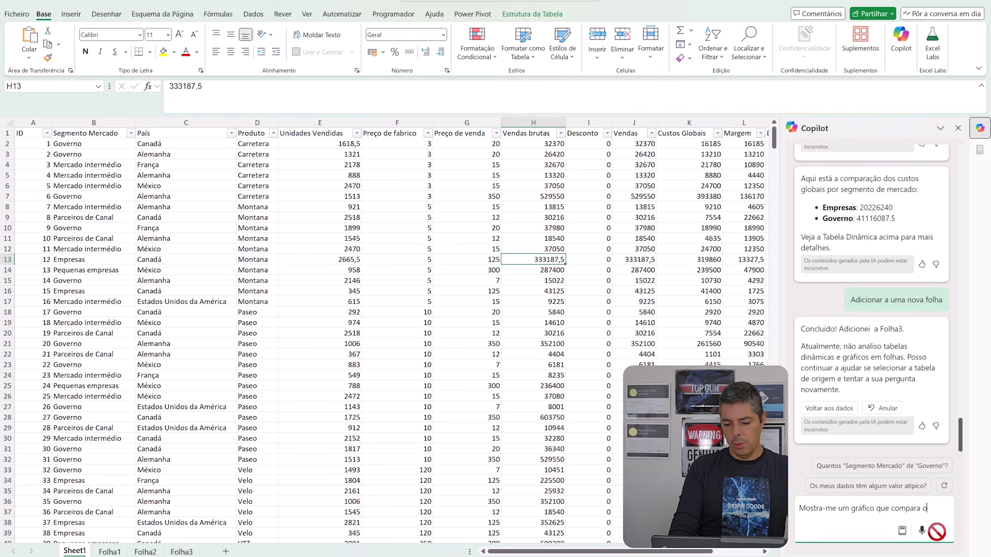
{"action": "type", "text": " segproduto e segmento de mercado, e"}
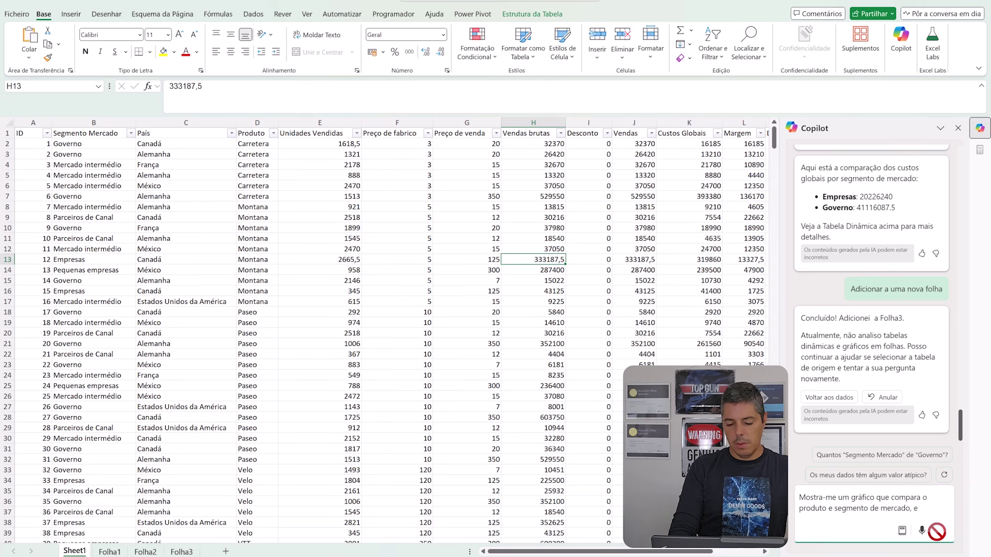
{"action": "key", "text": "BackSpace"}
{"action": "key", "text": "BackSpace"}
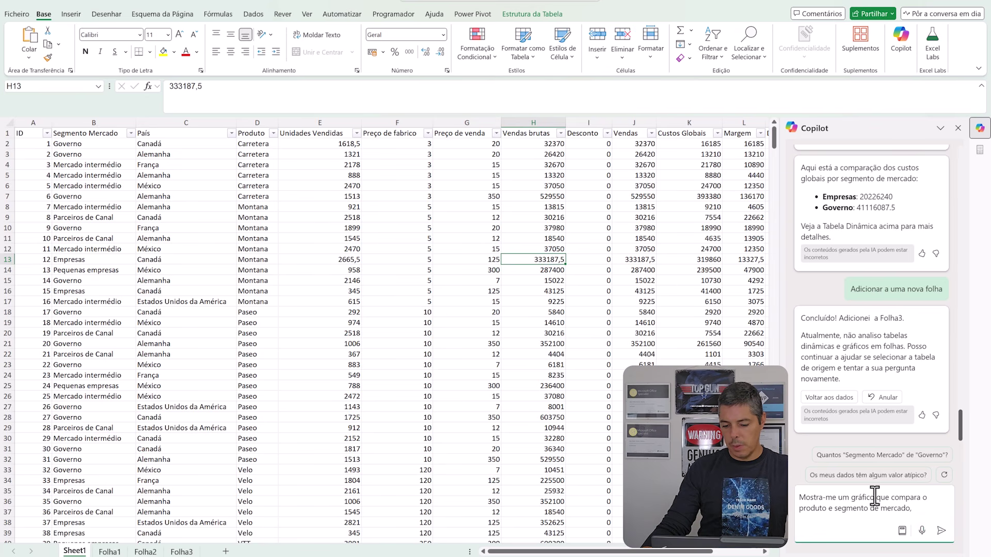
Step: Reword the prompt to 'Mostra-me um gráfico que mostra as unidades vendidas em relação ao produto e segmento de mercado' and send it to Copilot
{"action": "left_click", "coordinate": [875, 497]}
{"action": "left_click", "coordinate": [890, 497]}
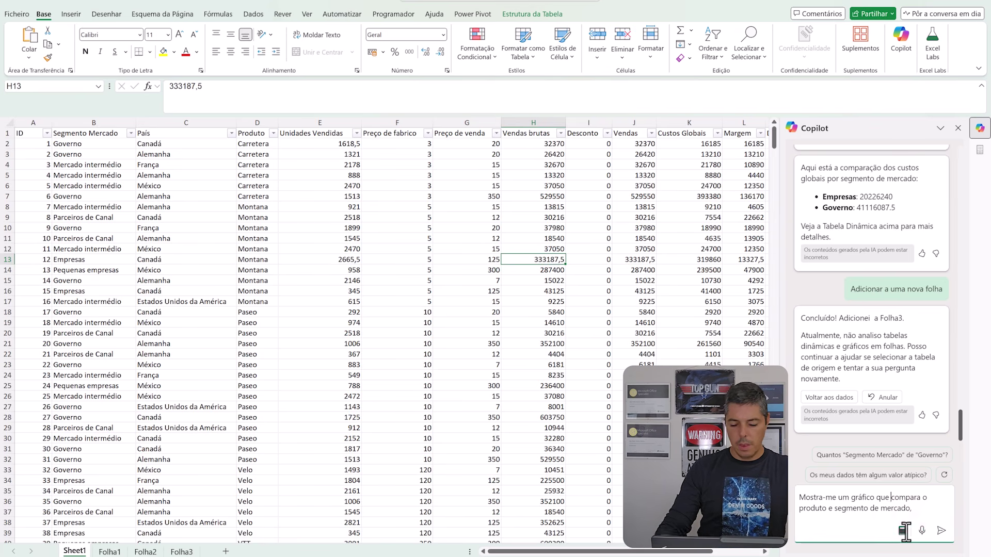
{"action": "type", "text": "mostra as"}
{"action": "key", "text": "BackSpace"}
{"action": "type", "text": "as unidade"}
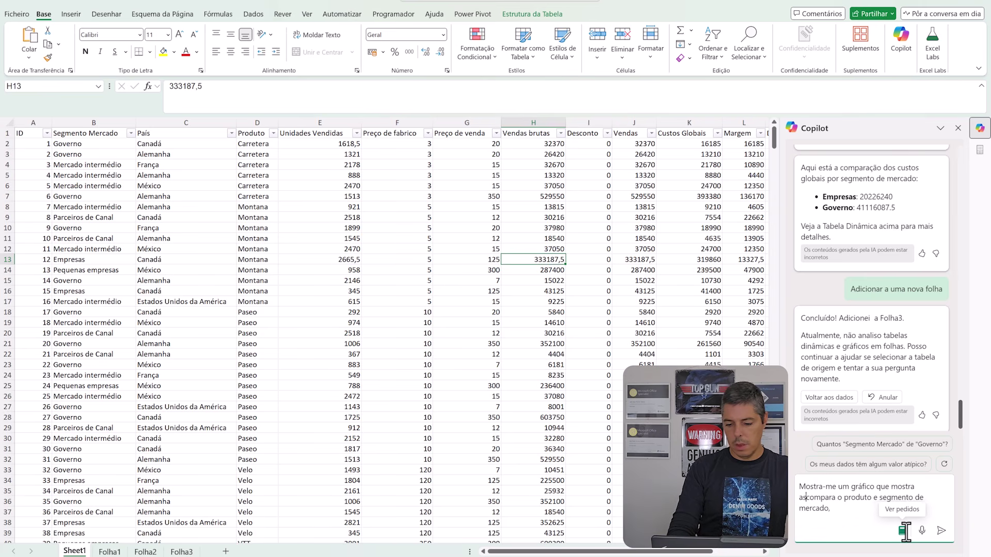
{"action": "type", "text": "s vendi"}
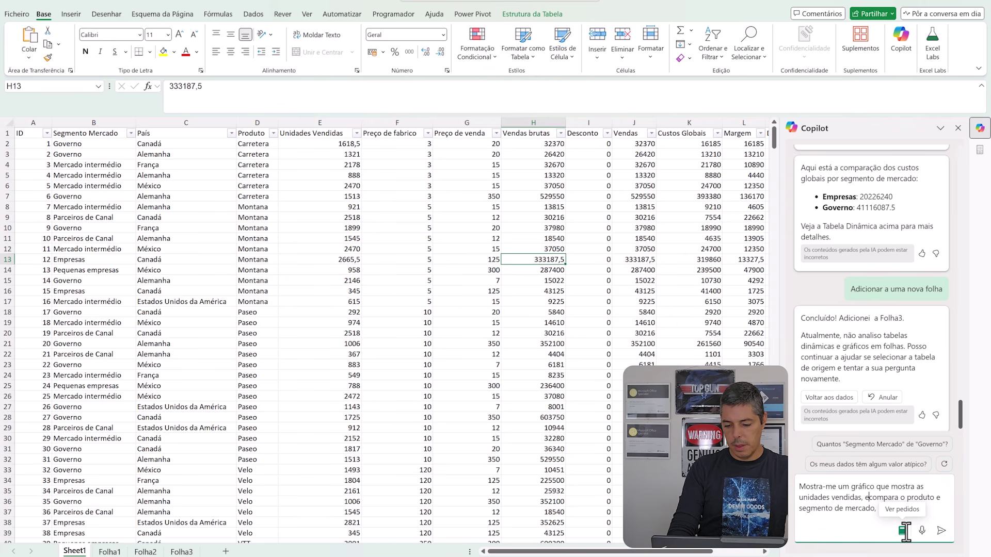
{"action": "type", "text": "das em rela"}
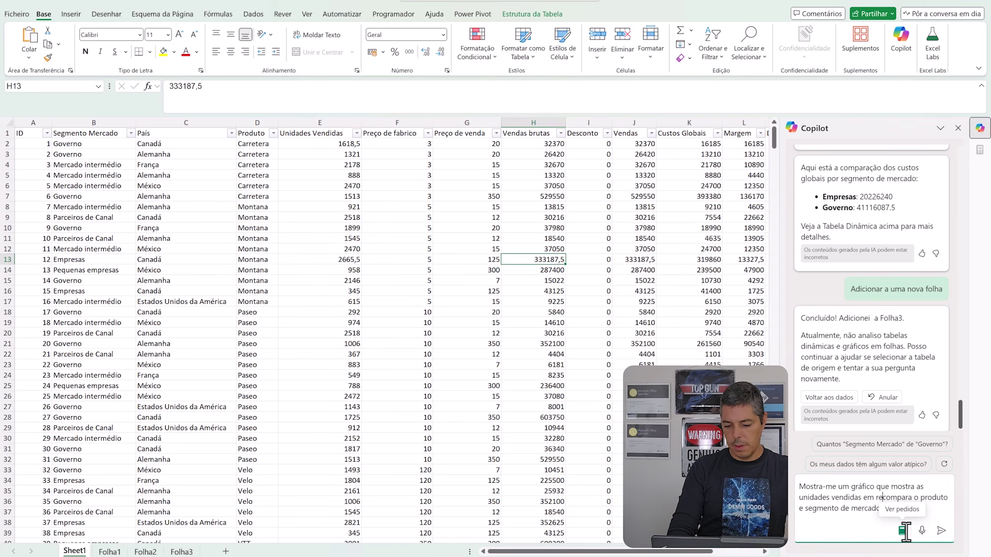
{"action": "type", "text": "ção "}
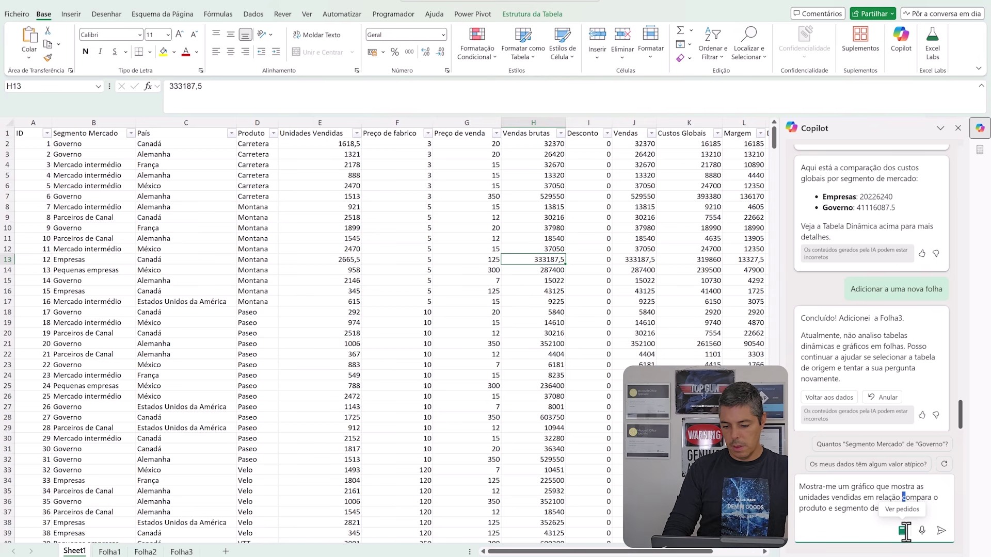
{"action": "type", "text": "ado"}
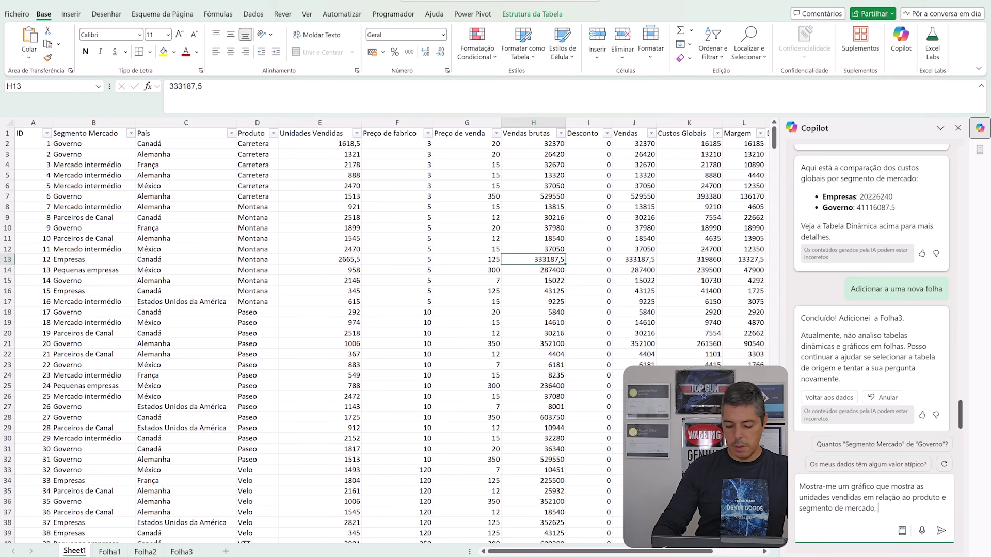
{"action": "left_click", "coordinate": [940, 532]}
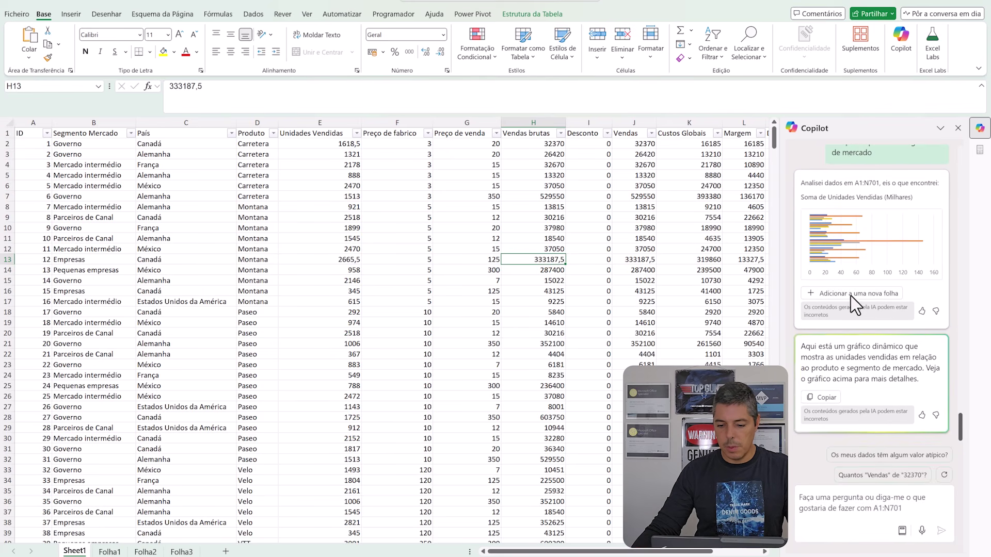
Step: Add Copilot's units-sold chart to a new sheet, then place it below the PivotTable and enlarge it to the table's width
{"action": "left_click", "coordinate": [852, 294]}
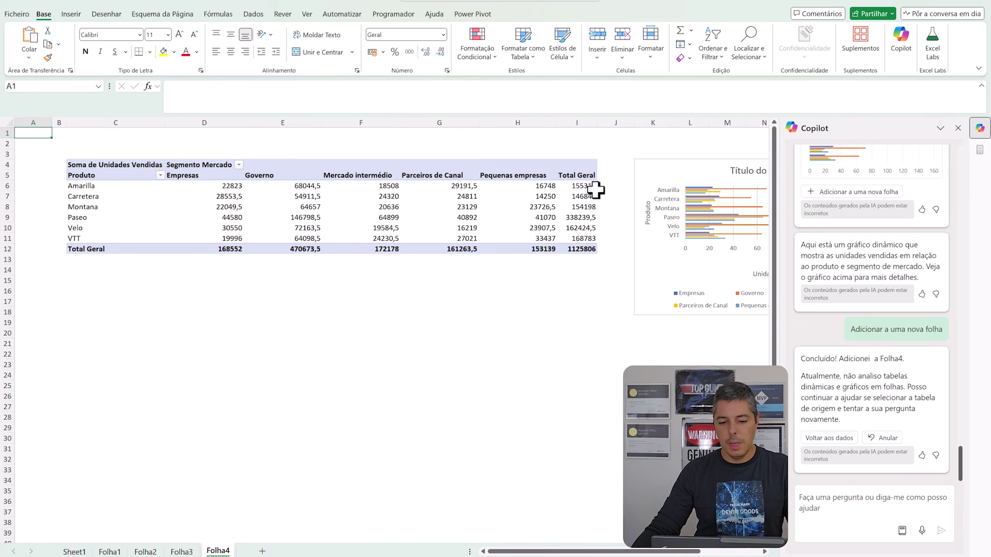
{"action": "left_click_drag", "start_coordinate": [655, 163], "coordinate": [87, 272]}
{"action": "left_click_drag", "start_coordinate": [325, 424], "coordinate": [594, 453]}
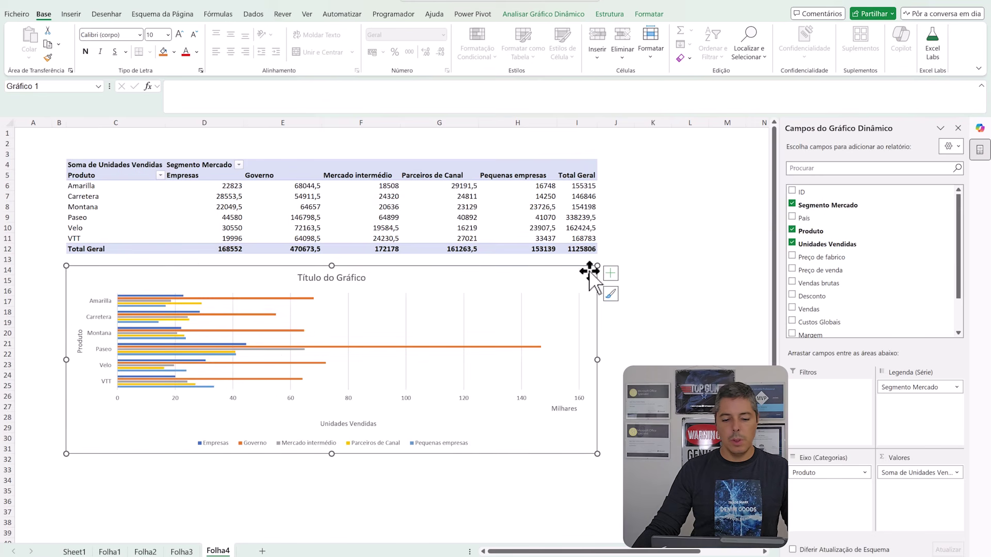
{"action": "left_click", "coordinate": [678, 220]}
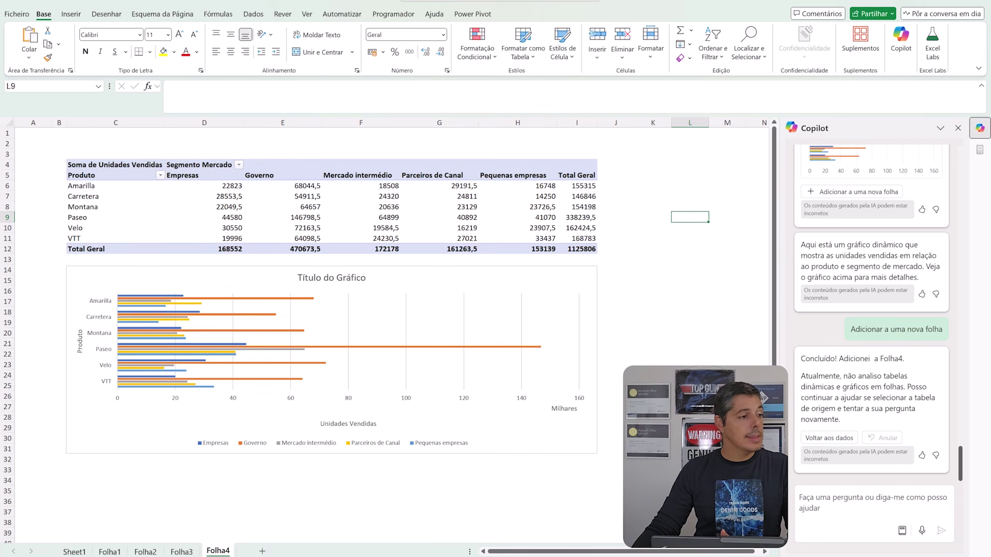
Step: Ask Copilot the suggested question 'Os meus dados têm algum valor atípico?' about the Sheet1 data and add its Vendas–Custos Globais scatter chart to the sheet
{"action": "scroll", "coordinate": [818, 467], "scroll_direction": "up", "scroll_amount": 5}
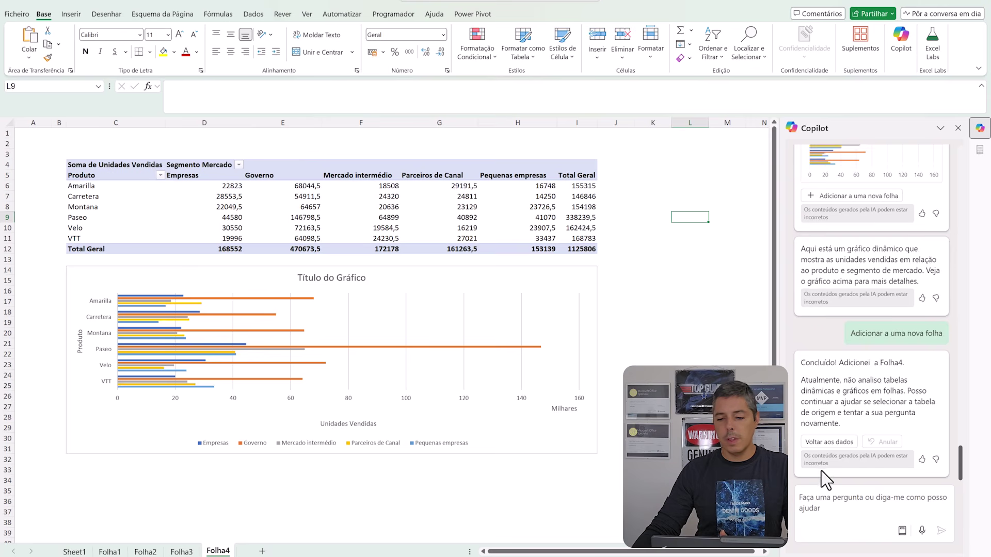
{"action": "scroll", "coordinate": [823, 467], "scroll_direction": "down", "scroll_amount": 4}
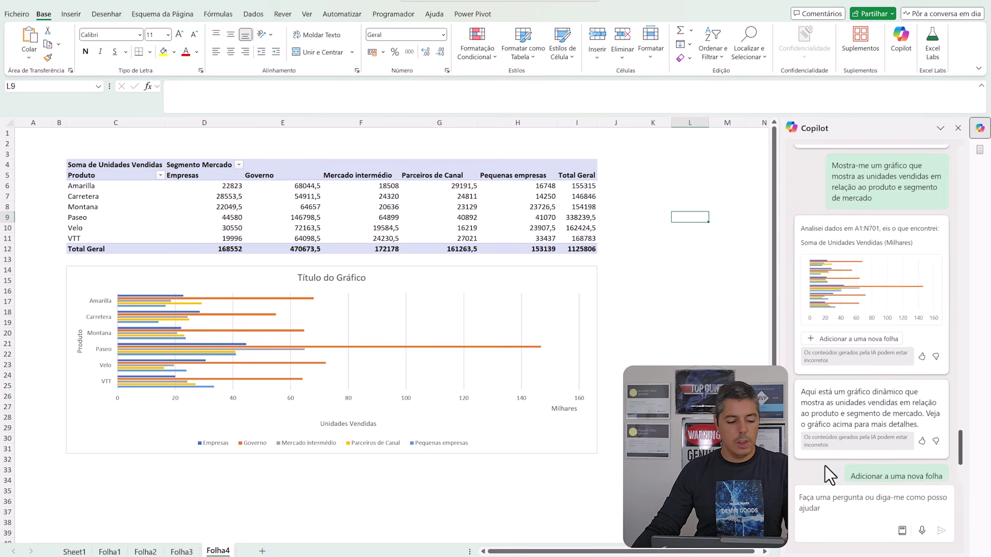
{"action": "left_click", "coordinate": [110, 552]}
{"action": "left_click", "coordinate": [75, 551]}
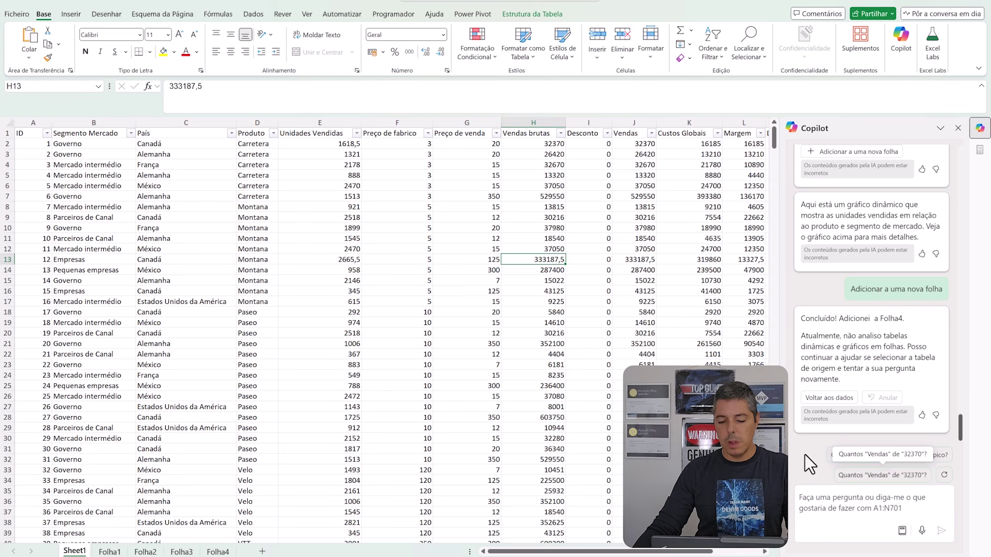
{"action": "left_click", "coordinate": [853, 458]}
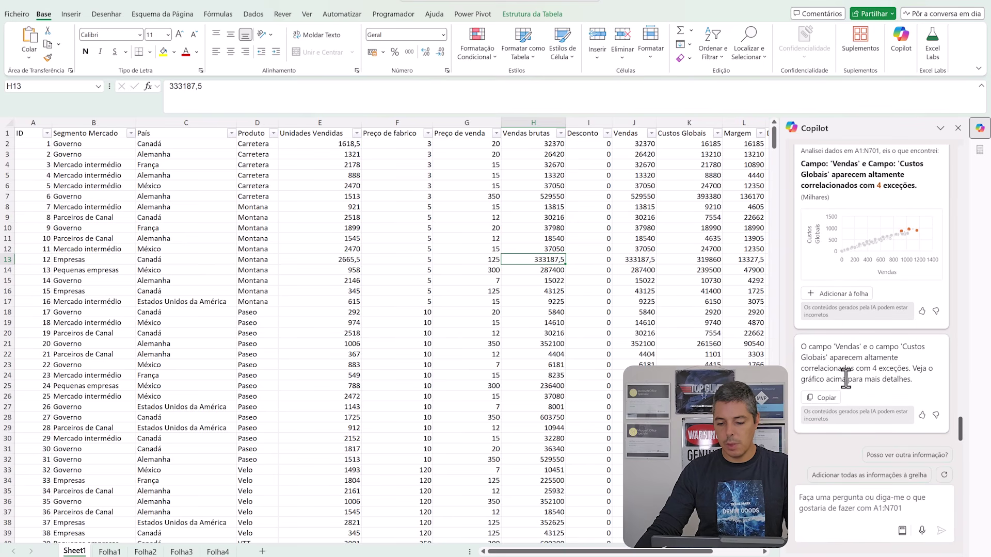
{"action": "left_click", "coordinate": [844, 296]}
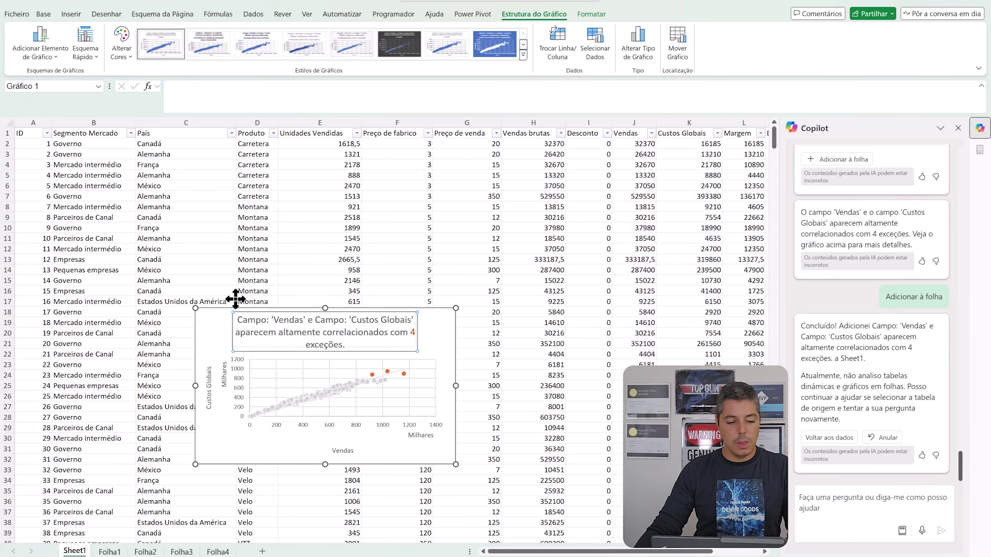
Step: Enlarge the Vendas–Custos Globais scatter chart on Sheet1 and move it up over the first rows of the table
{"action": "left_click", "coordinate": [235, 320]}
{"action": "key", "text": "ctrl+z"}
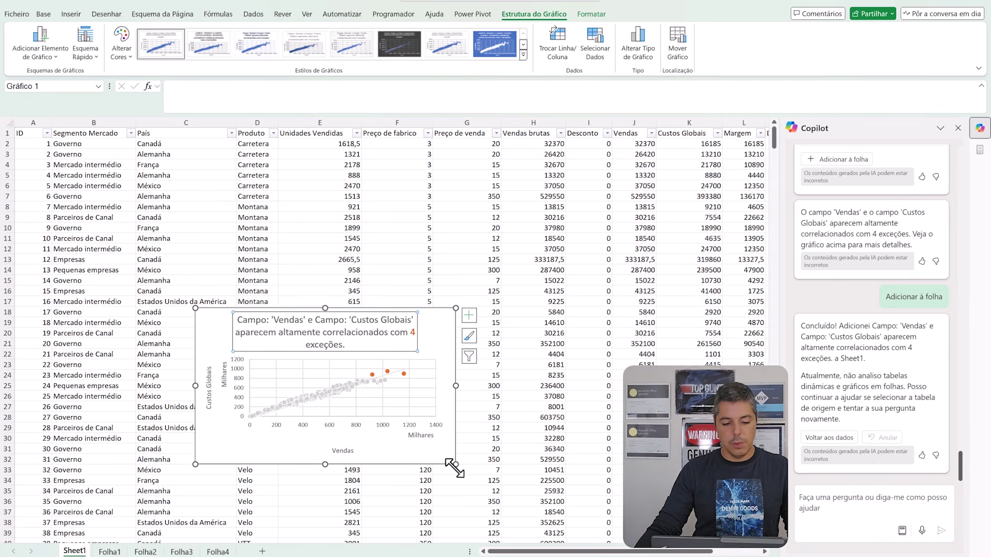
{"action": "left_click_drag", "start_coordinate": [456, 464], "coordinate": [669, 523]}
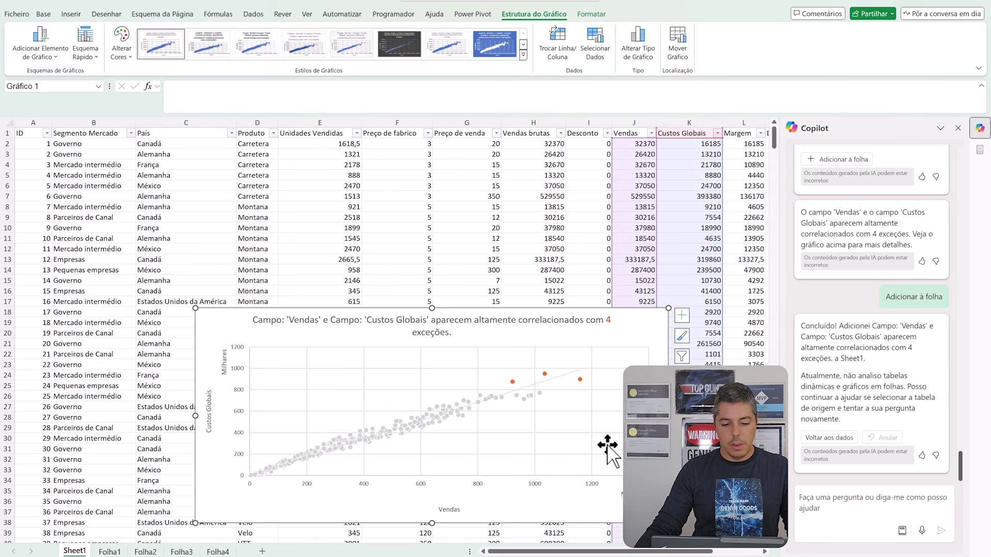
{"action": "left_click_drag", "start_coordinate": [637, 312], "coordinate": [577, 181]}
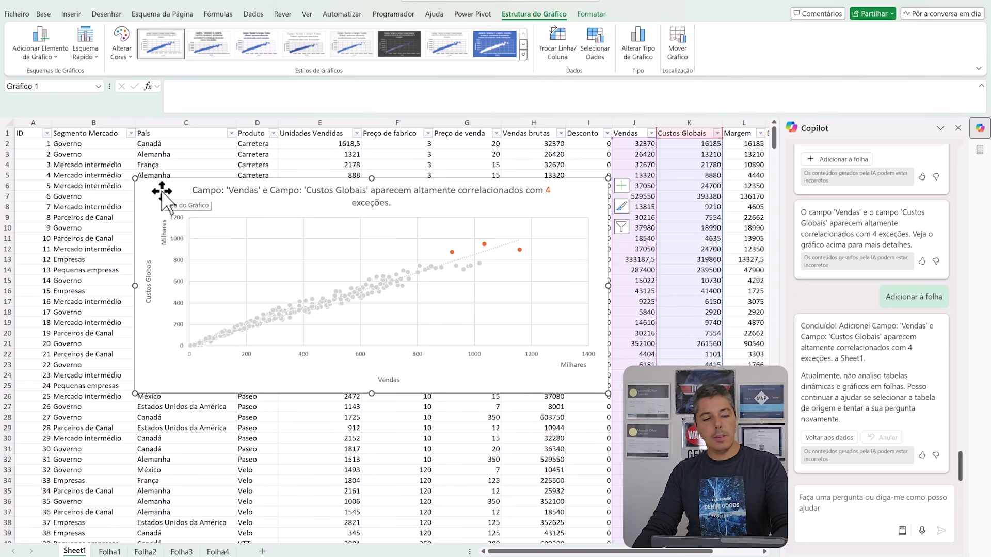
Step: Delete the Vendas–Custos Globais scatter chart from Sheet1
{"action": "key", "text": "Delete"}
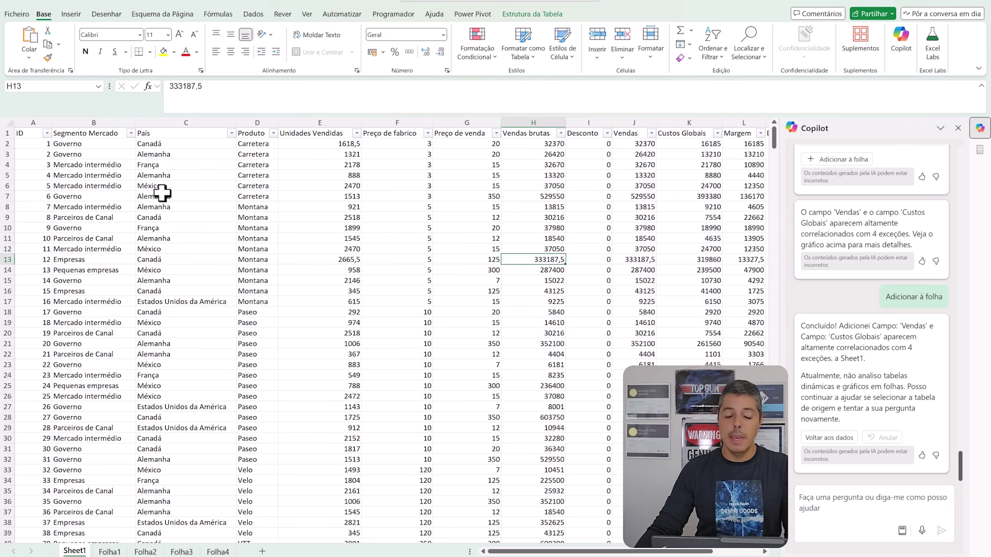
Step: Complete the suggested Copilot prompt as 'Realçar todas as células com o preço de fabrico acima de 90', send it and apply the proposed rule
{"action": "scroll", "coordinate": [937, 365], "scroll_direction": "up", "scroll_amount": 10}
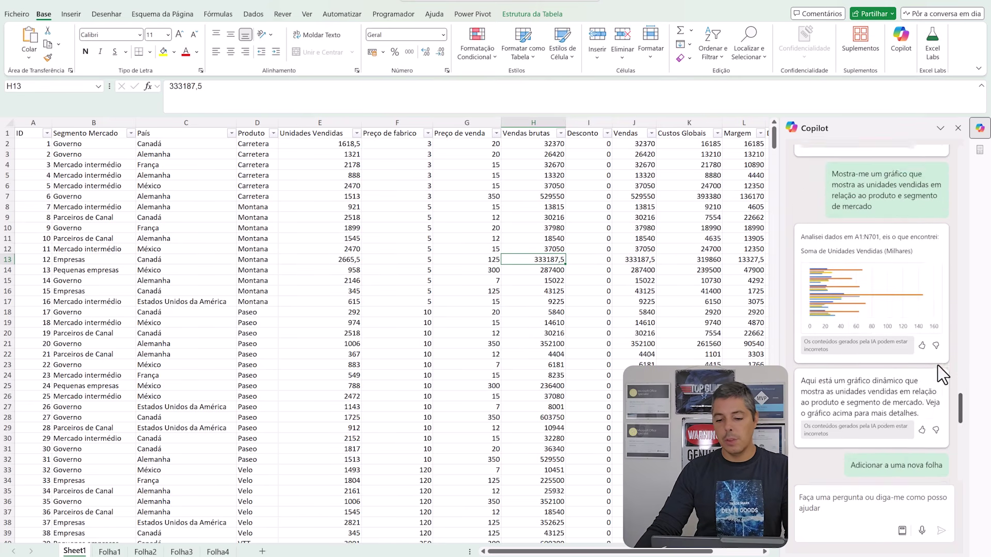
{"action": "scroll", "coordinate": [934, 368], "scroll_direction": "up", "scroll_amount": 10}
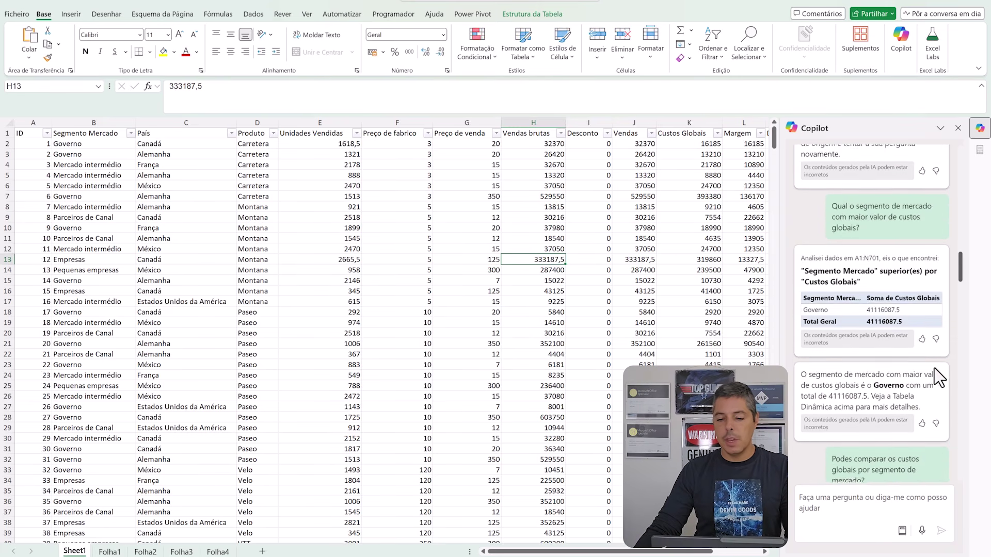
{"action": "scroll", "coordinate": [934, 367], "scroll_direction": "up", "scroll_amount": 10}
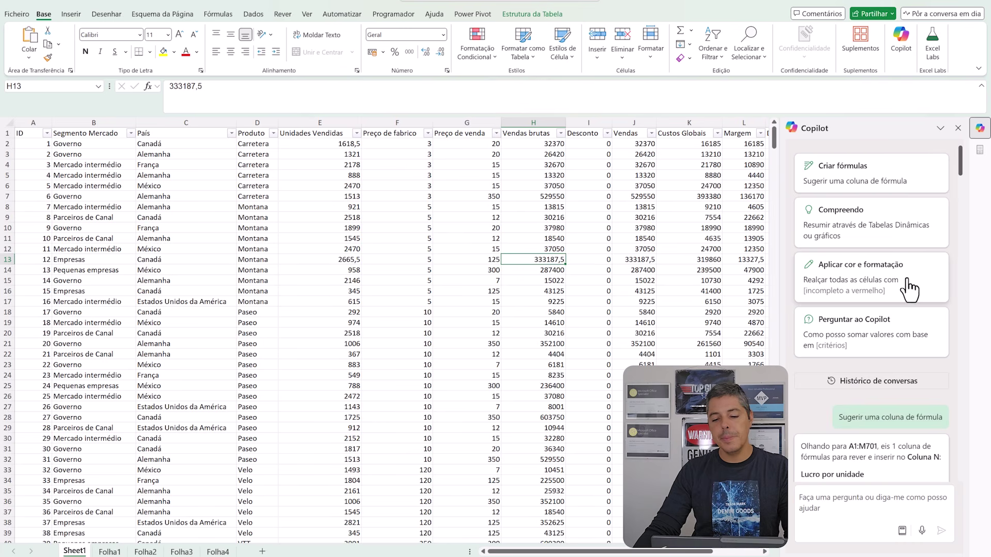
{"action": "left_click", "coordinate": [881, 291]}
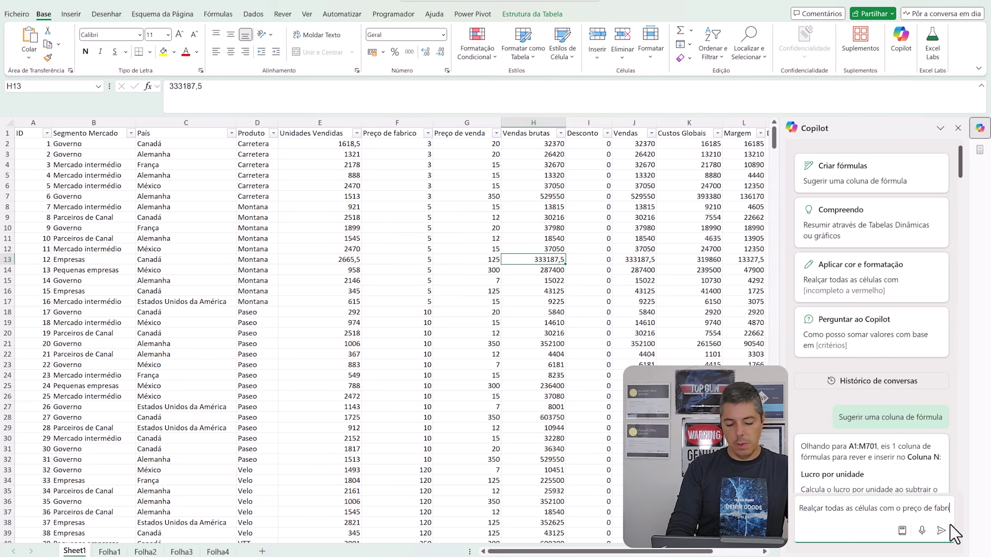
{"action": "type", "text": "co acima de 90"}
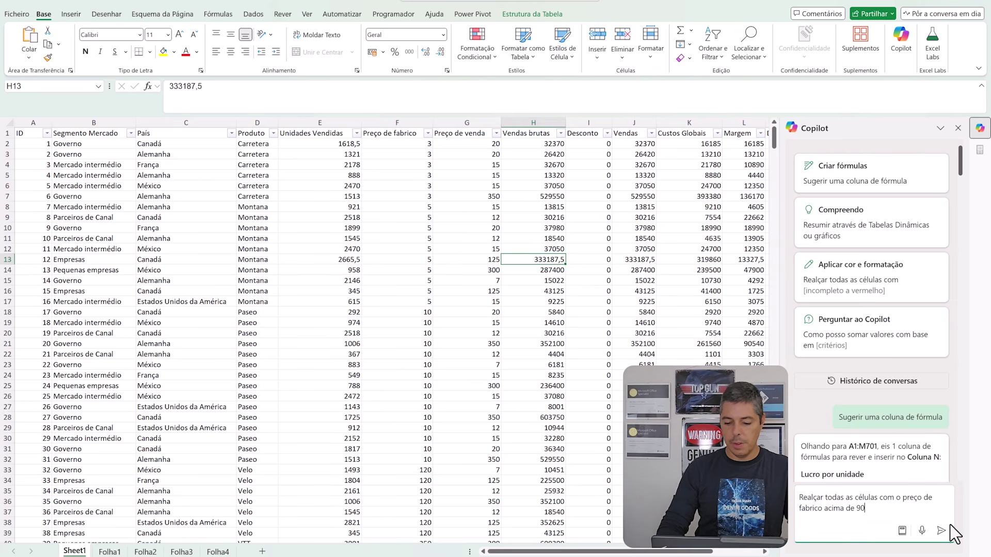
{"action": "left_click", "coordinate": [950, 527]}
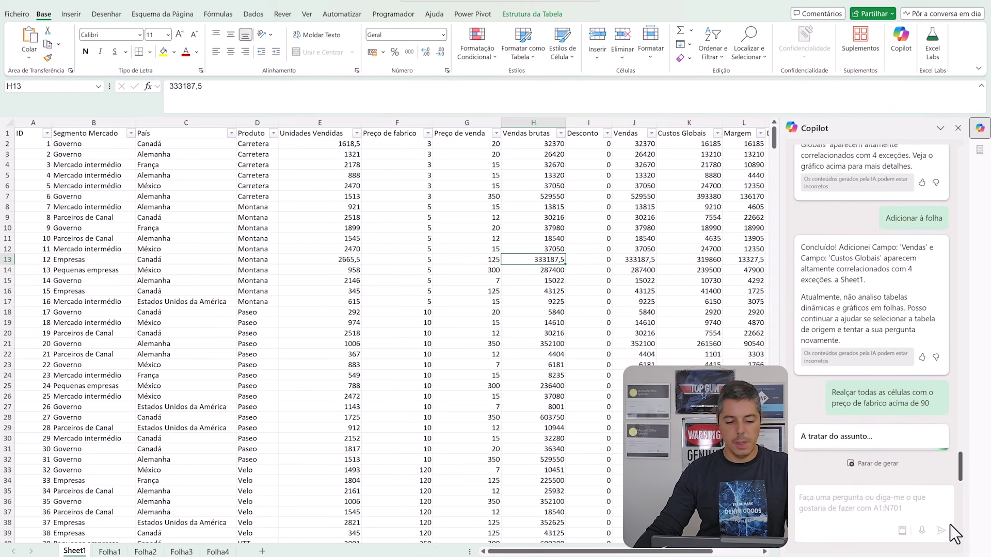
{"action": "scroll", "coordinate": [393, 356], "scroll_direction": "down", "scroll_amount": 15}
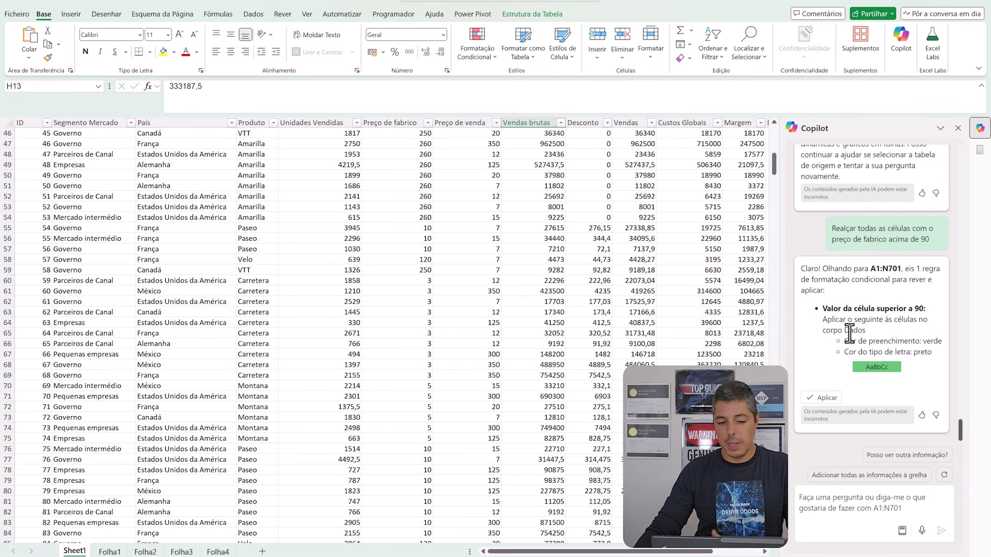
{"action": "left_click", "coordinate": [826, 399]}
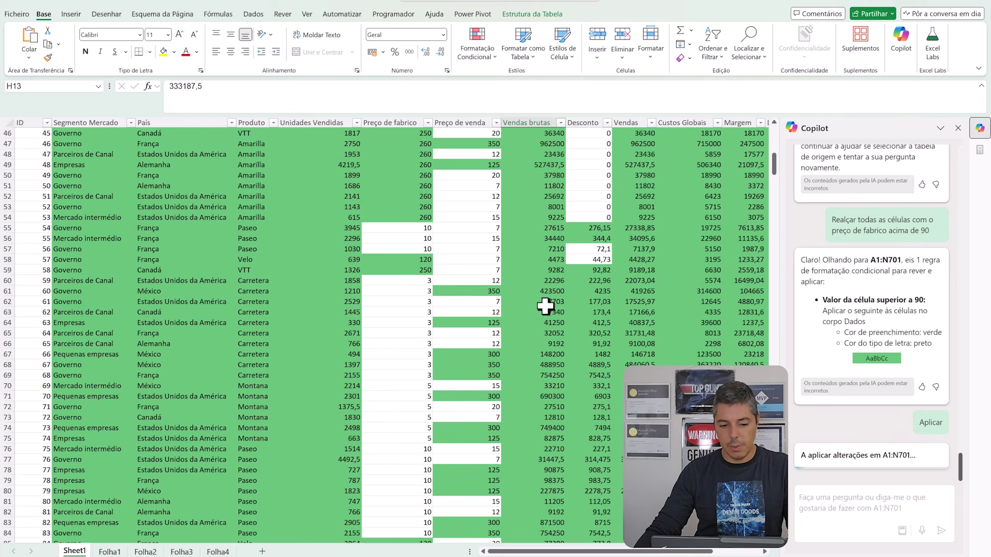
Step: Check the green highlighting across the table rows and undo Copilot's formatting change
{"action": "scroll", "coordinate": [502, 313], "scroll_direction": "up", "scroll_amount": 2}
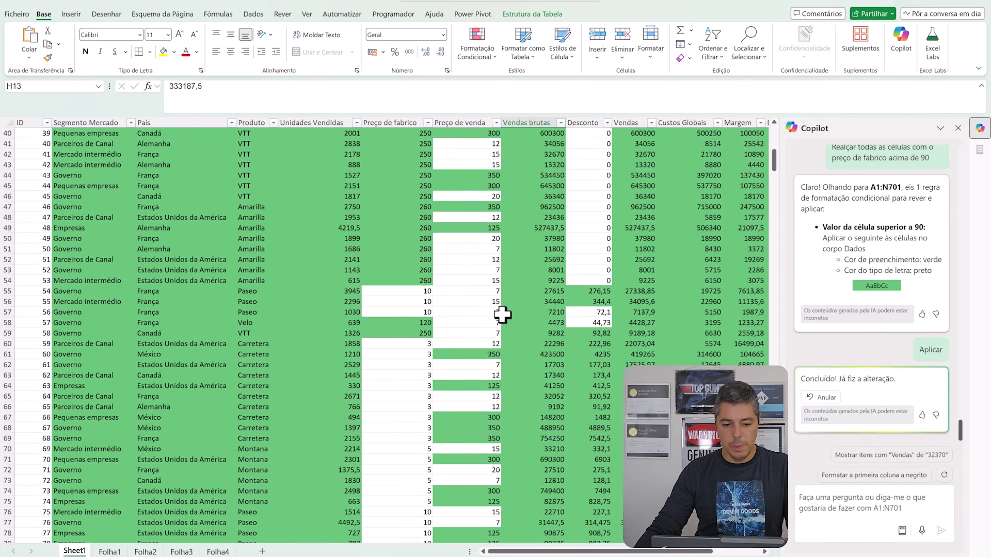
{"action": "scroll", "coordinate": [503, 314], "scroll_direction": "up", "scroll_amount": 9}
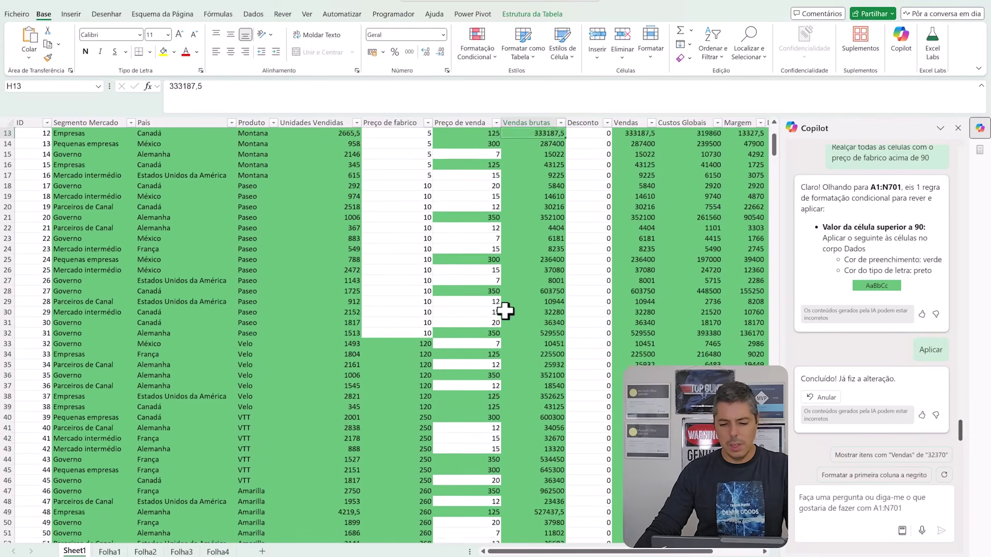
{"action": "scroll", "coordinate": [505, 311], "scroll_direction": "up", "scroll_amount": 2}
{"action": "scroll", "coordinate": [542, 328], "scroll_direction": "up", "scroll_amount": 2}
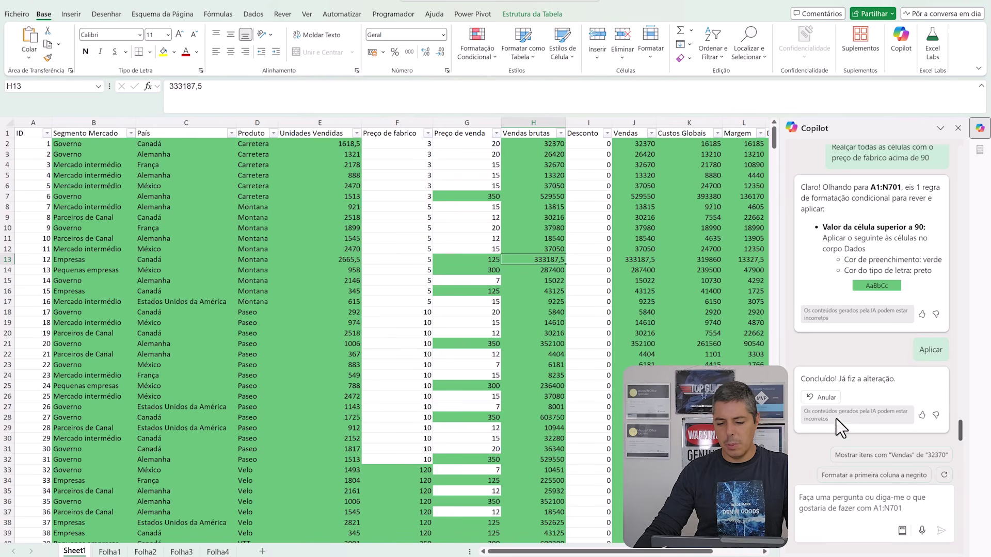
{"action": "left_click", "coordinate": [823, 398]}
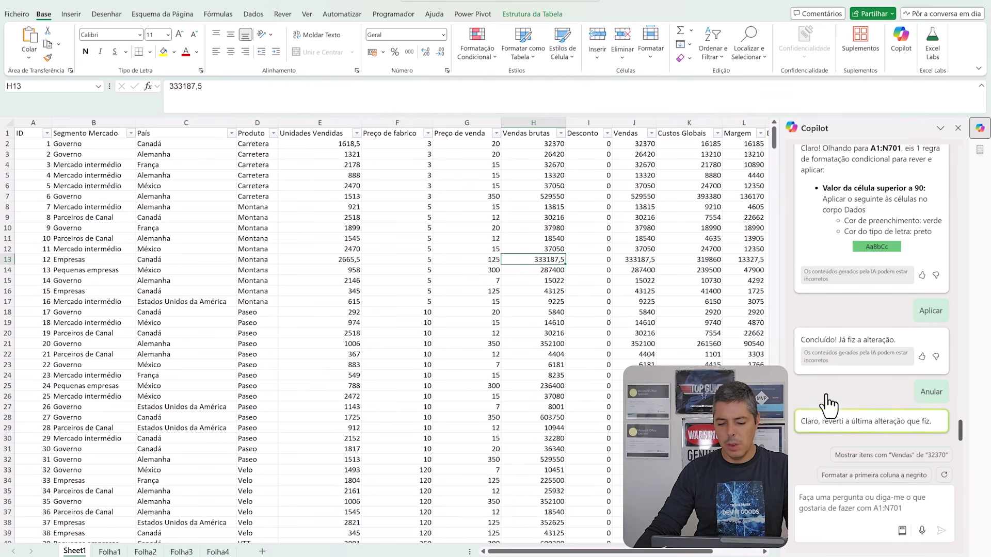
Step: Send Copilot the prompt 'Destaca os valores dos custos globais acima da média'
{"action": "left_click", "coordinate": [830, 506]}
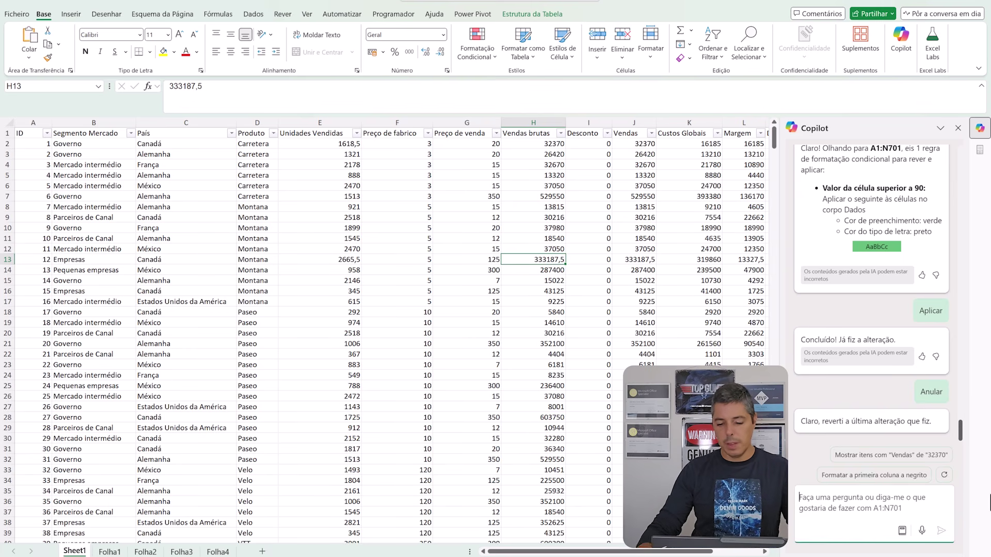
{"action": "type", "text": "Destaca os valores dos custos"}
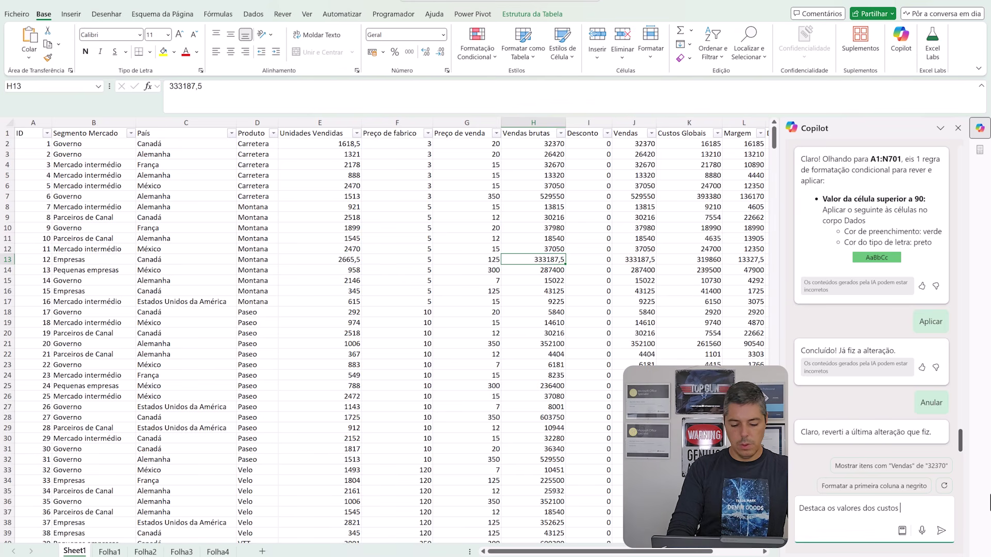
{"action": "type", "text": "globais "}
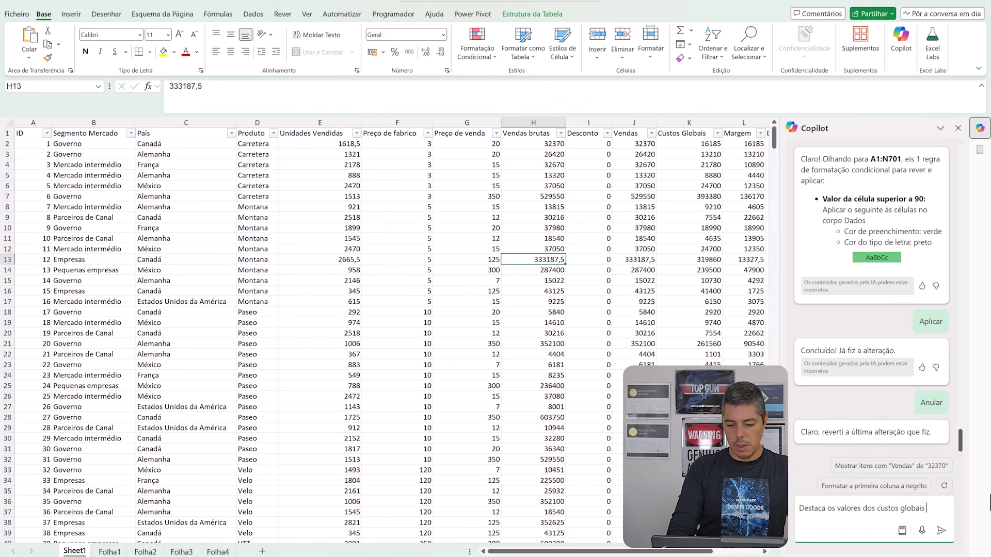
{"action": "type", "text": "acima da média"}
{"action": "key", "text": "Return"}
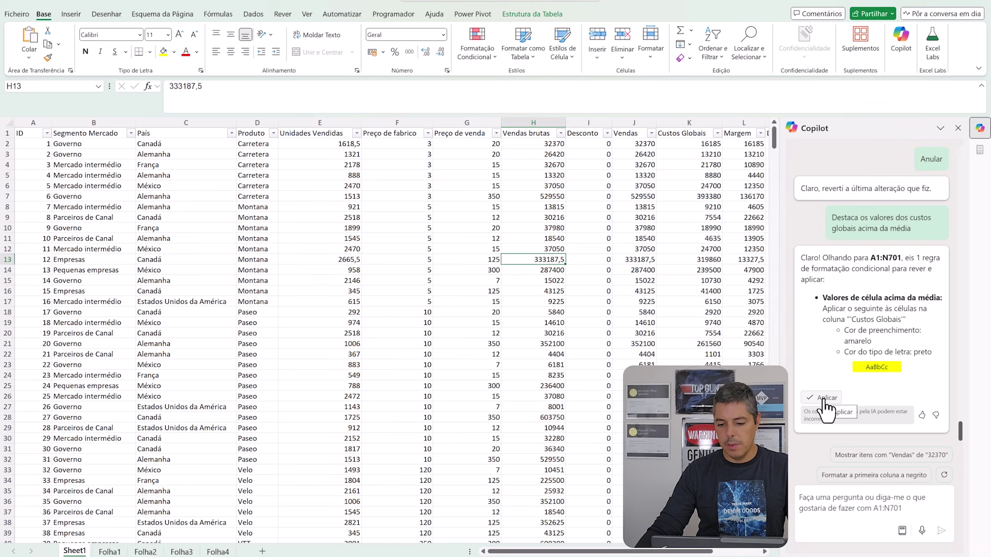
Step: Apply Copilot's rule that fills above-average cells in the Custos Globais column yellow with black text, and check the highlighted rows
{"action": "left_click", "coordinate": [823, 399]}
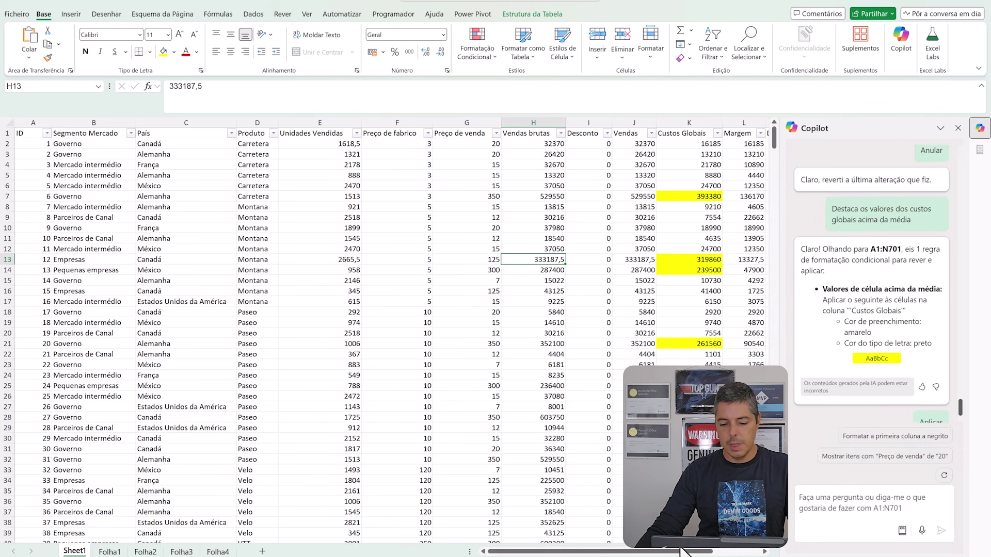
{"action": "scroll", "coordinate": [591, 361], "scroll_direction": "right", "scroll_amount": 3}
{"action": "scroll", "coordinate": [591, 360], "scroll_direction": "down", "scroll_amount": 20}
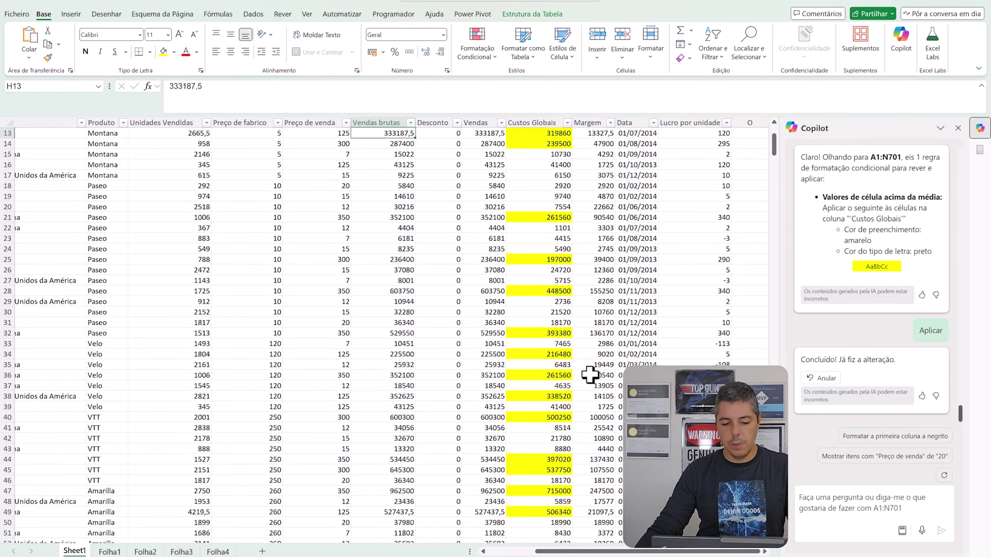
{"action": "scroll", "coordinate": [588, 388], "scroll_direction": "down", "scroll_amount": 16}
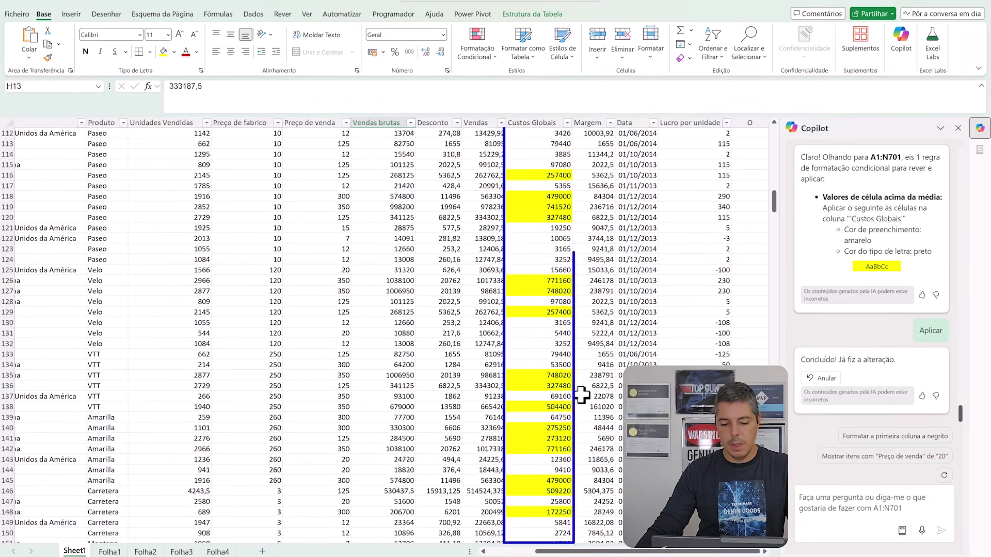
{"action": "scroll", "coordinate": [576, 391], "scroll_direction": "up", "scroll_amount": 12}
{"action": "scroll", "coordinate": [577, 390], "scroll_direction": "up", "scroll_amount": 20}
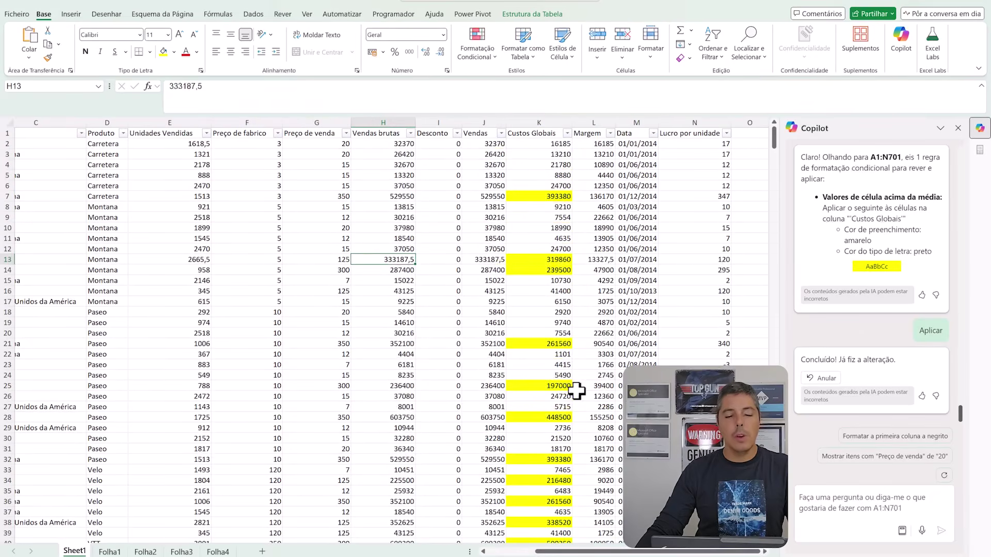
Step: Write the Copilot prompt 'Ordena os dados sobre o custo global, descendente' and send it
{"action": "left_click", "coordinate": [593, 291]}
{"action": "left_click", "coordinate": [857, 508]}
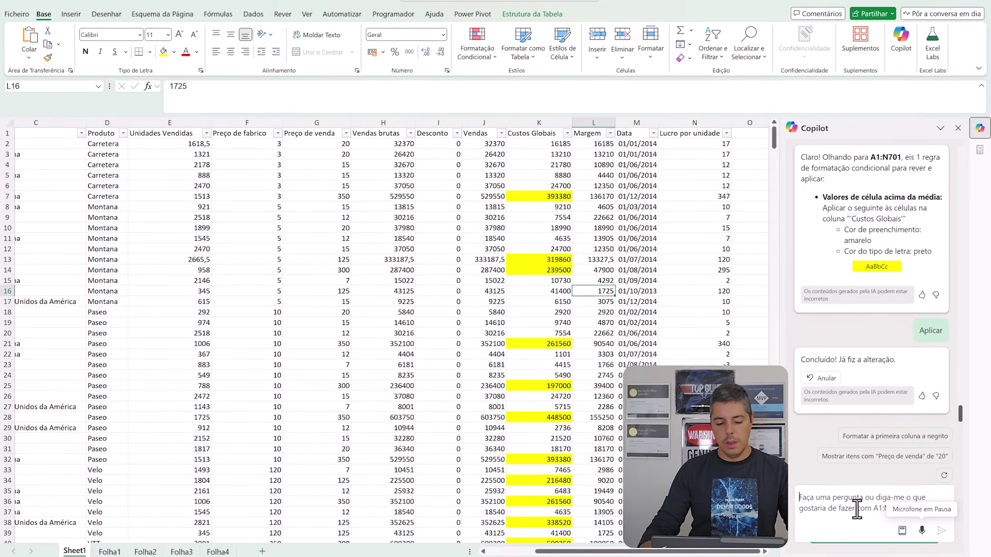
{"action": "type", "text": "Ordena os dados em que"}
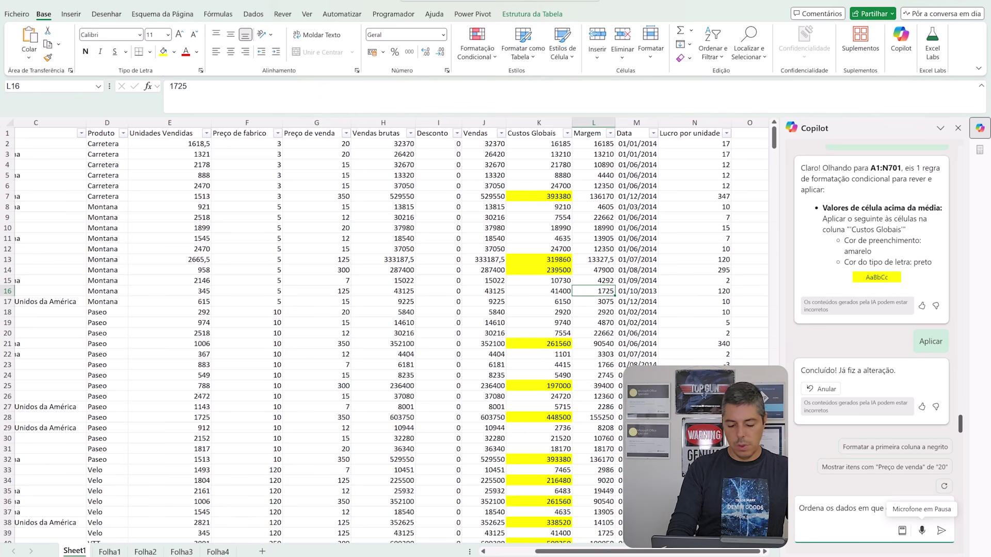
{"action": "type", "text": "o custo global"}
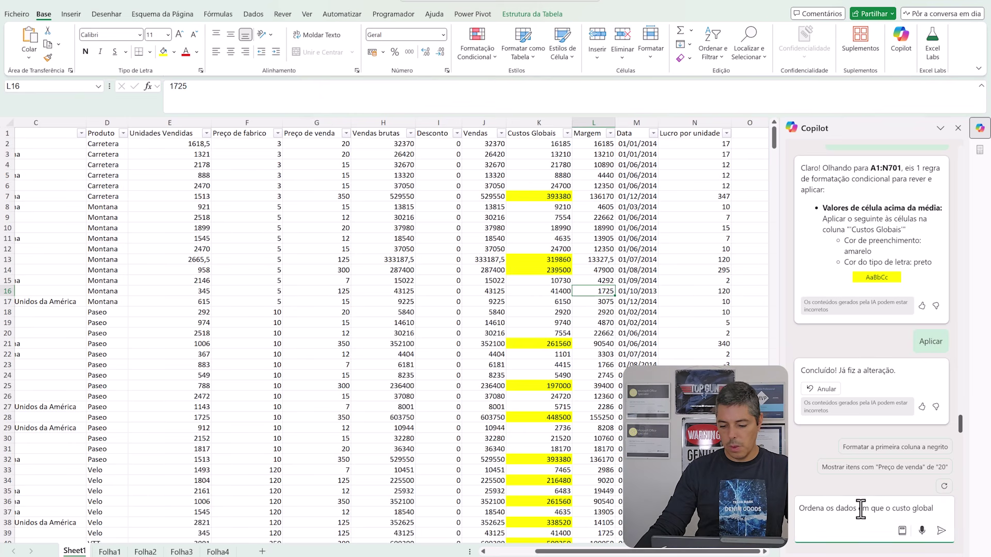
{"action": "left_click_drag", "start_coordinate": [860, 509], "coordinate": [939, 511]}
{"action": "type", "text": "co"}
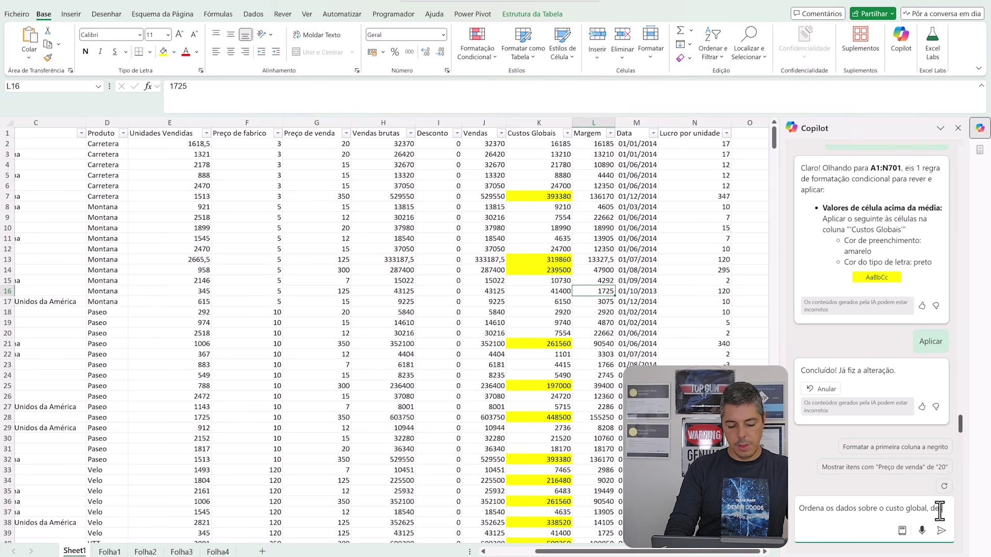
{"action": "type", "text": "scendente"}
{"action": "key", "text": "Return"}
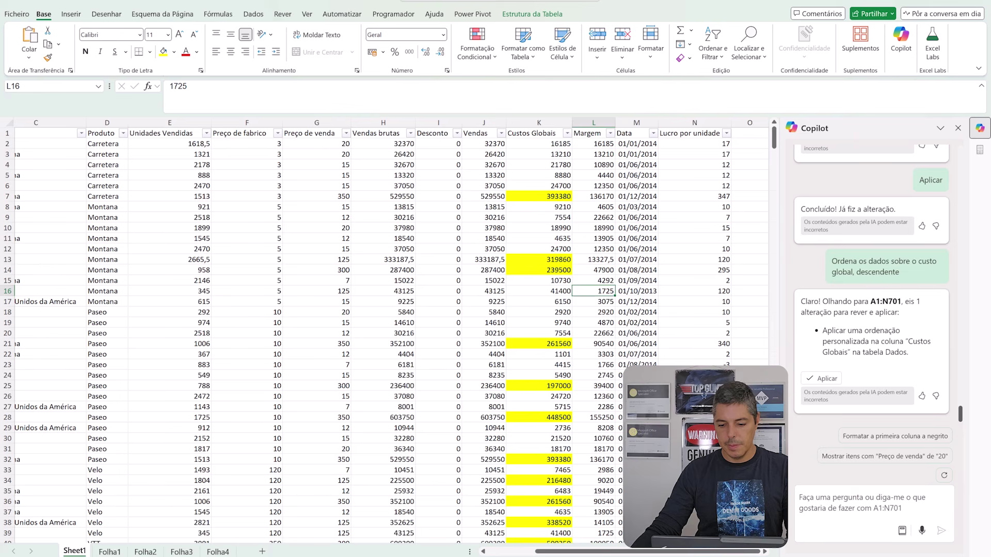
Step: Apply Copilot's custom descending sort on the Custos Globais column and look through the sorted rows
{"action": "left_click", "coordinate": [822, 380]}
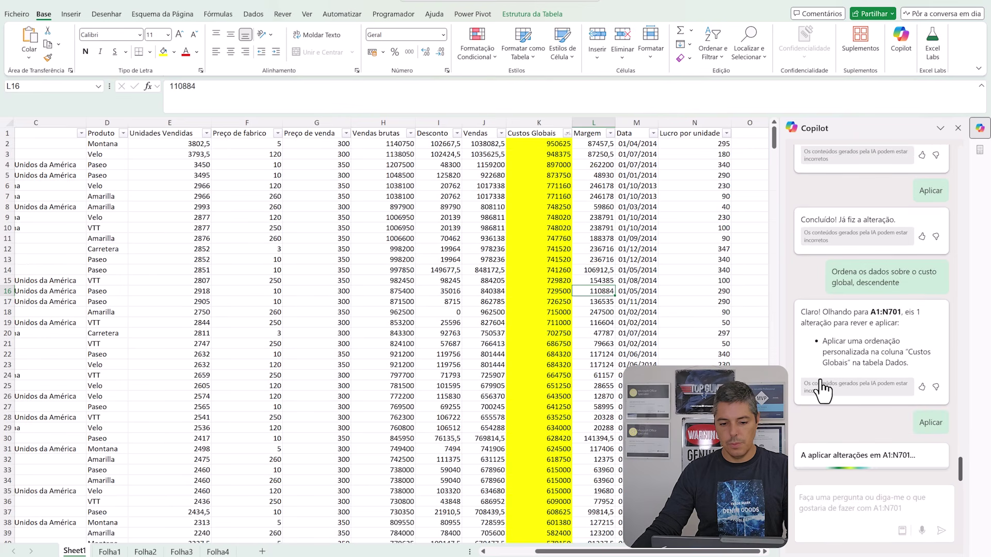
{"action": "scroll", "coordinate": [541, 160], "scroll_direction": "down", "scroll_amount": 19}
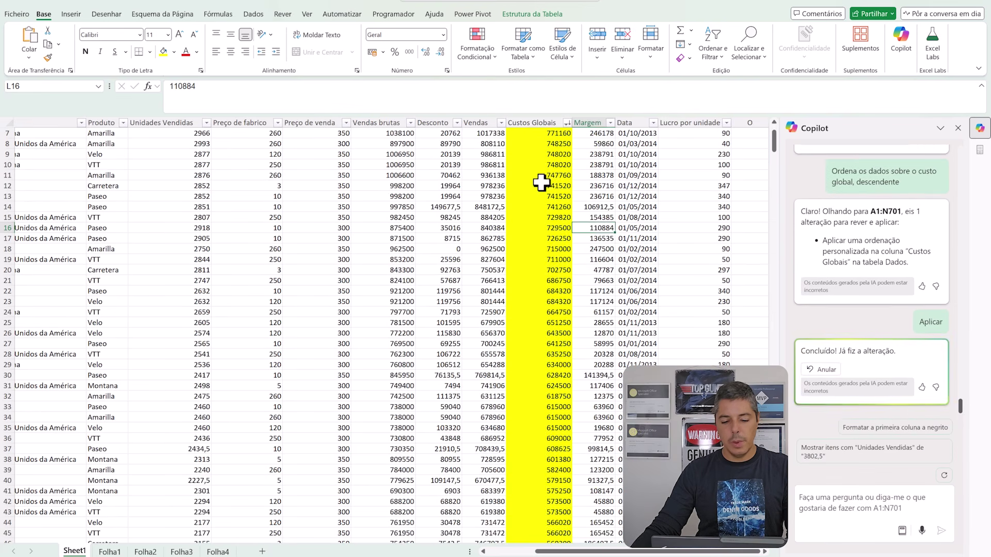
{"action": "scroll", "coordinate": [541, 301], "scroll_direction": "down", "scroll_amount": 20}
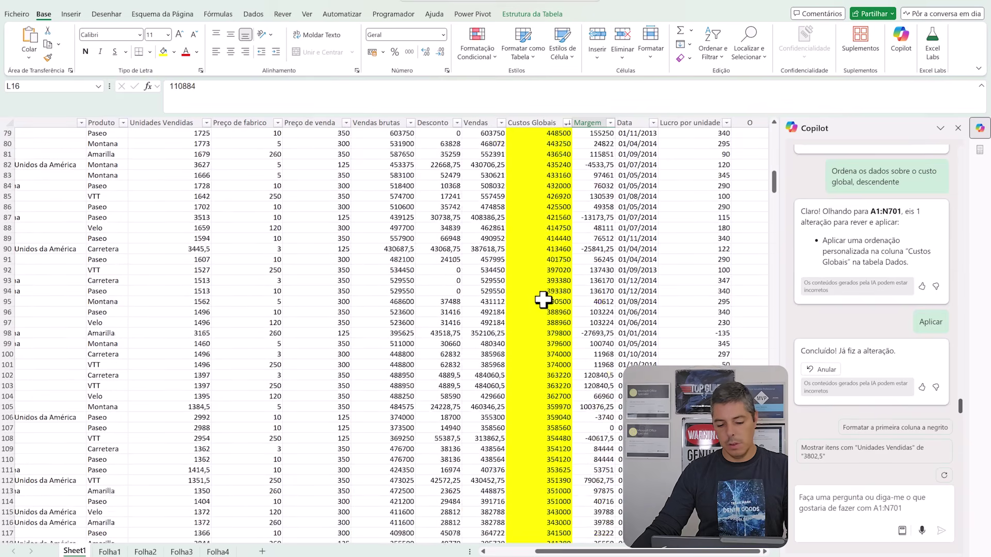
{"action": "scroll", "coordinate": [547, 293], "scroll_direction": "down", "scroll_amount": 20}
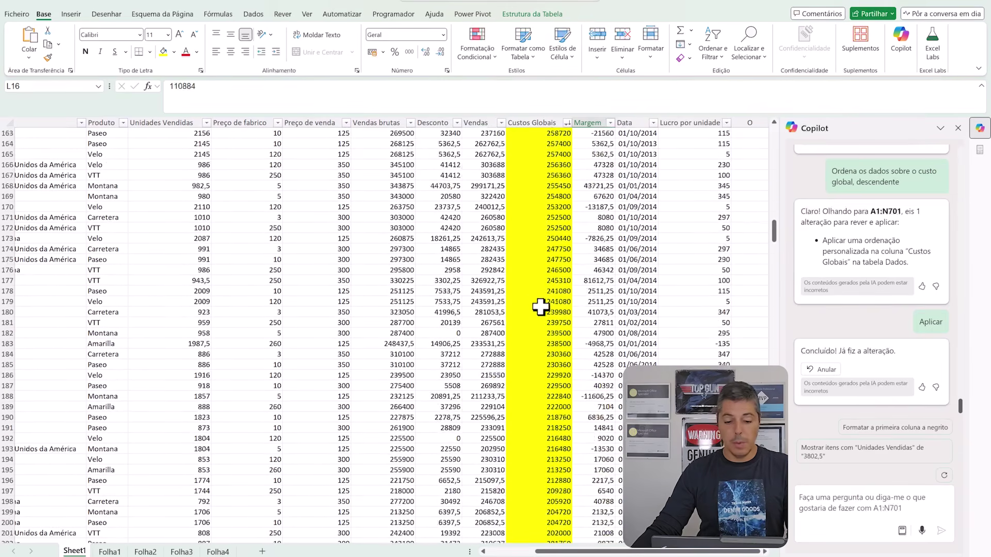
{"action": "scroll", "coordinate": [541, 310], "scroll_direction": "down", "scroll_amount": 20}
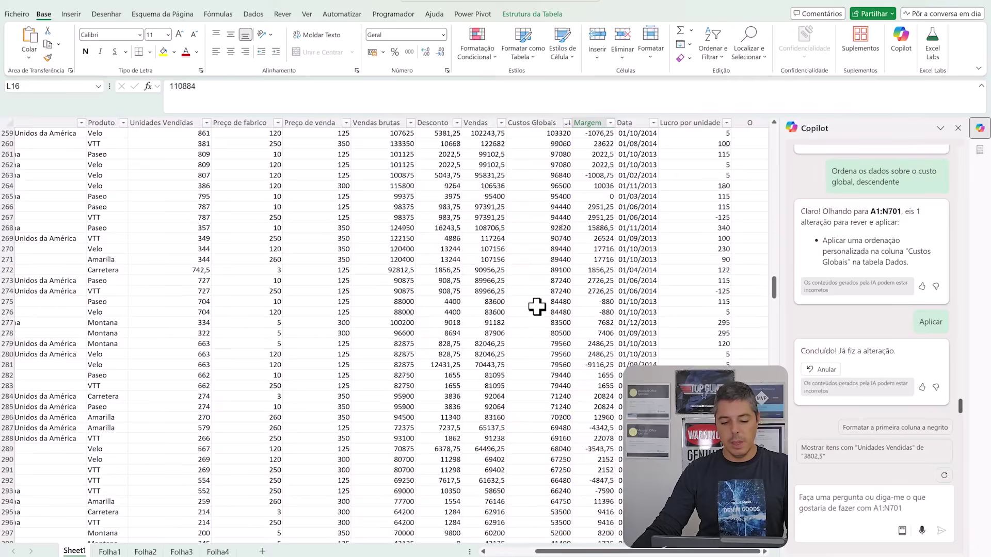
{"action": "scroll", "coordinate": [540, 309], "scroll_direction": "up", "scroll_amount": 20}
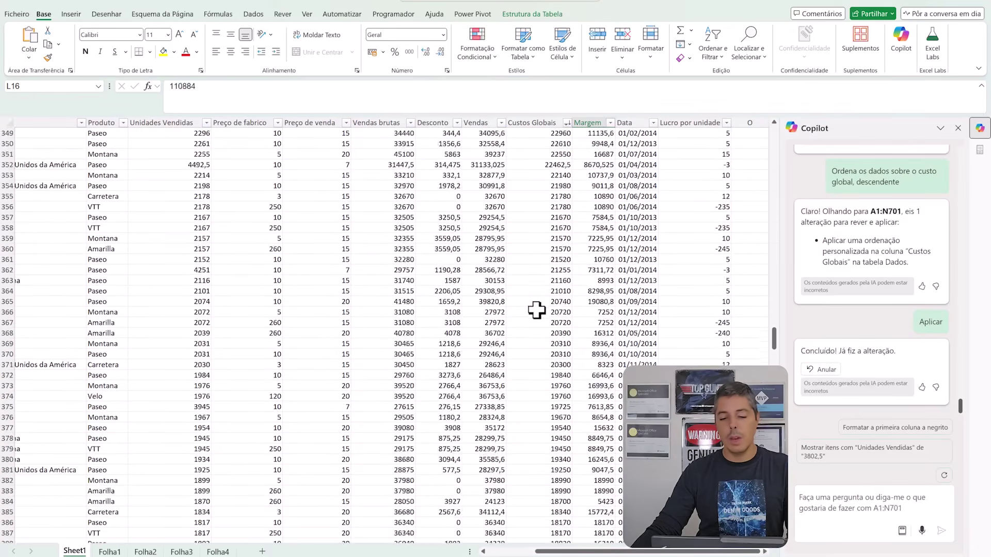
Step: Review the sorted Custos Globais column back up to the first row and select cell G10
{"action": "scroll", "coordinate": [537, 308], "scroll_direction": "up", "scroll_amount": 20}
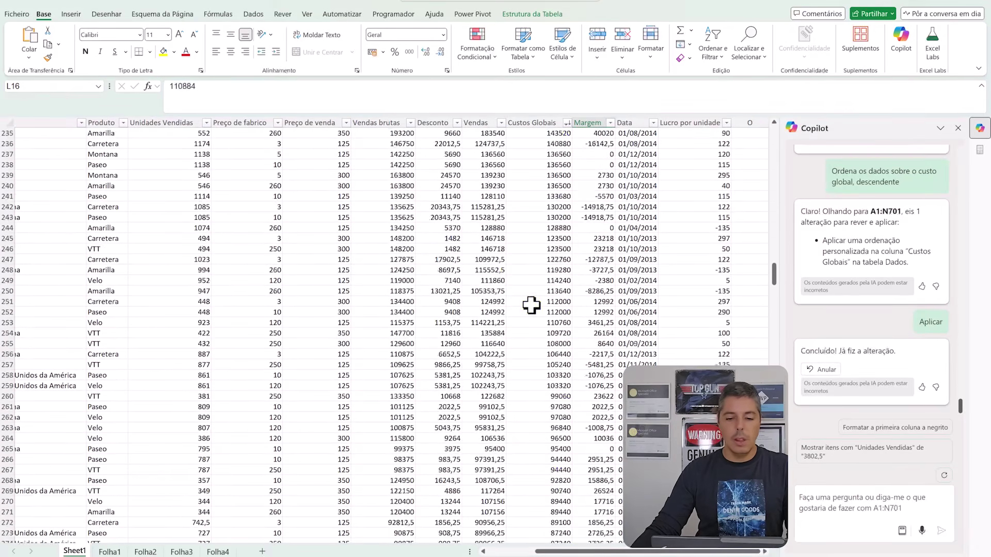
{"action": "scroll", "coordinate": [530, 311], "scroll_direction": "up", "scroll_amount": 20}
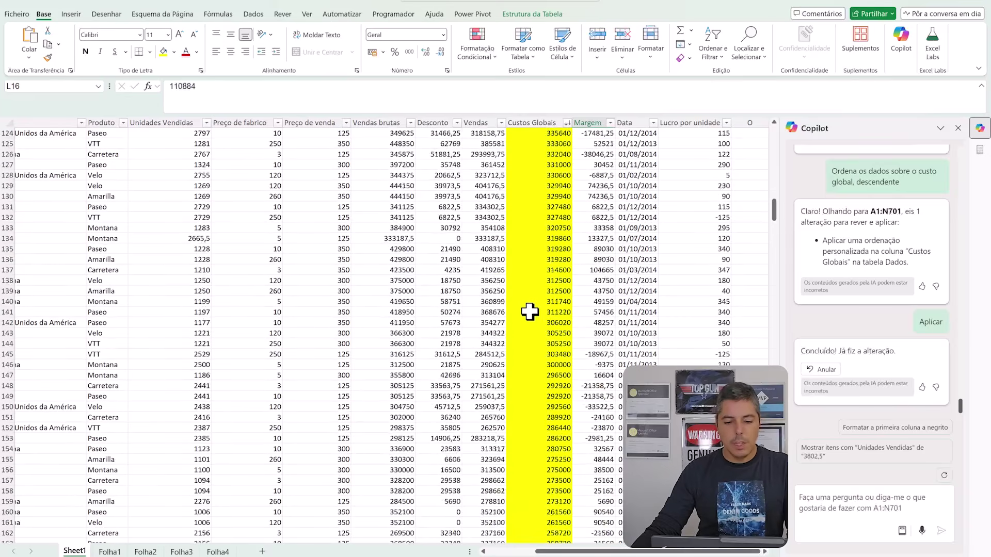
{"action": "scroll", "coordinate": [529, 312], "scroll_direction": "up", "scroll_amount": 15}
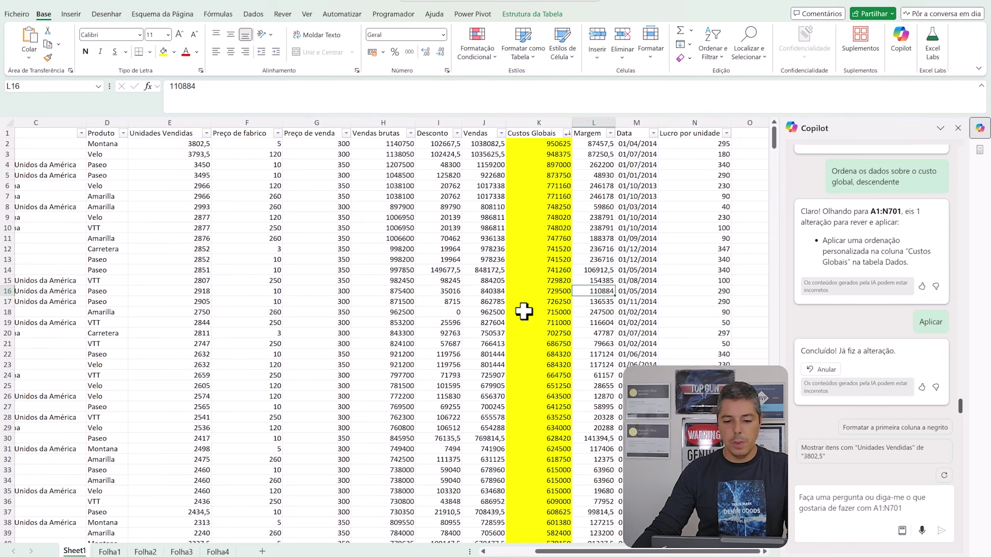
{"action": "left_click", "coordinate": [344, 225]}
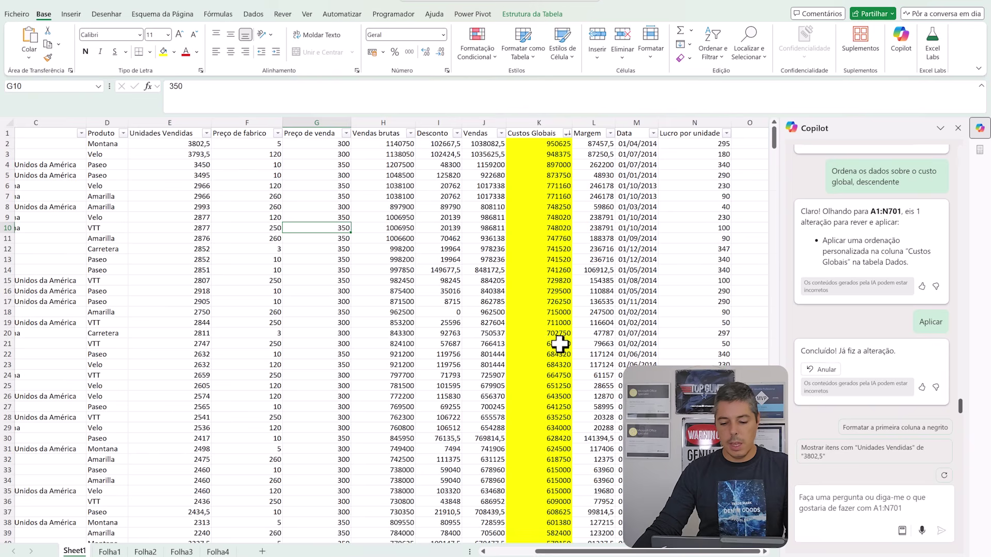
Step: Try to have Copilot highlight all 'velo' products with a dictated request, and send it
{"action": "left_click", "coordinate": [921, 532]}
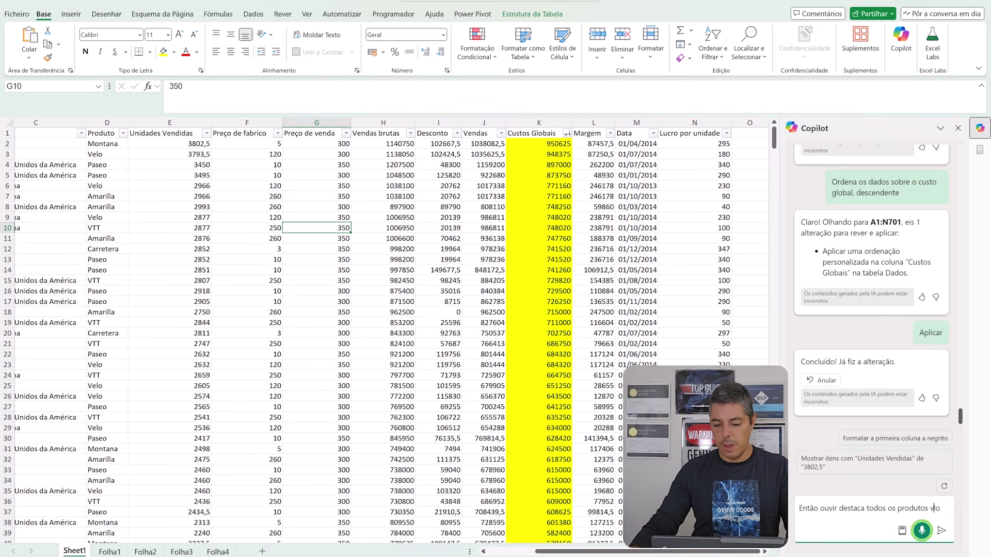
{"action": "left_click", "coordinate": [940, 531]}
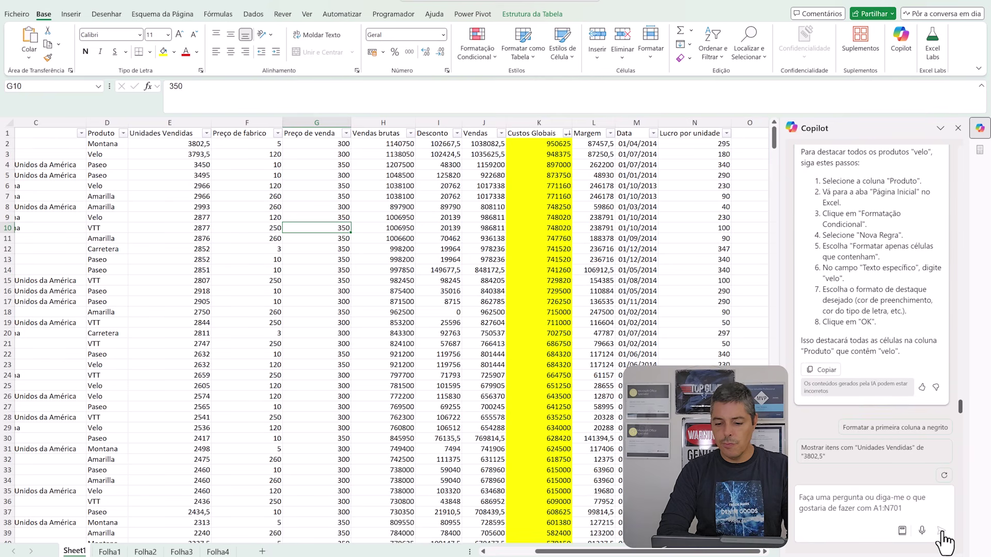
Step: Dictate the Copilot prompt 'Destaca os valores da coluna produto com o texto Velo' and send it
{"action": "left_click", "coordinate": [808, 507]}
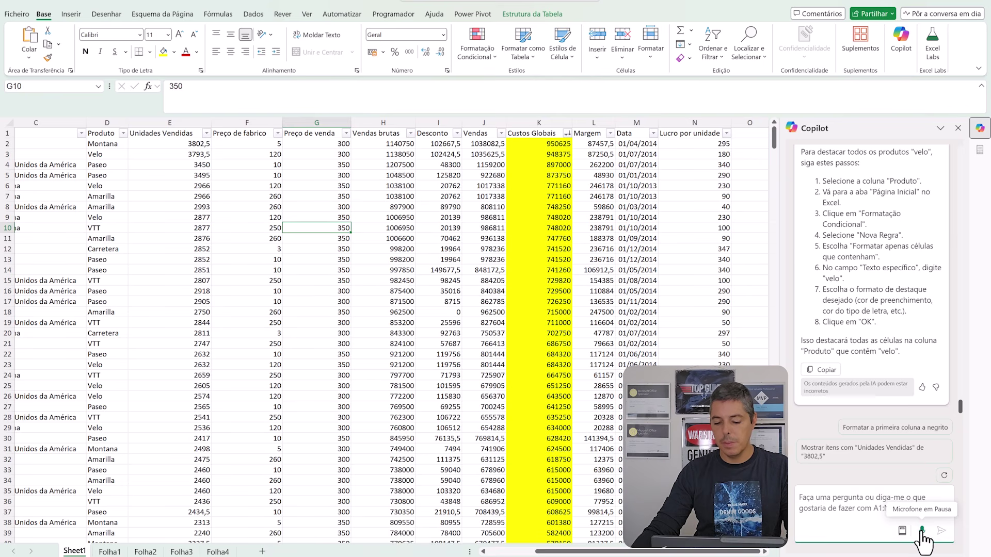
{"action": "left_click", "coordinate": [921, 531]}
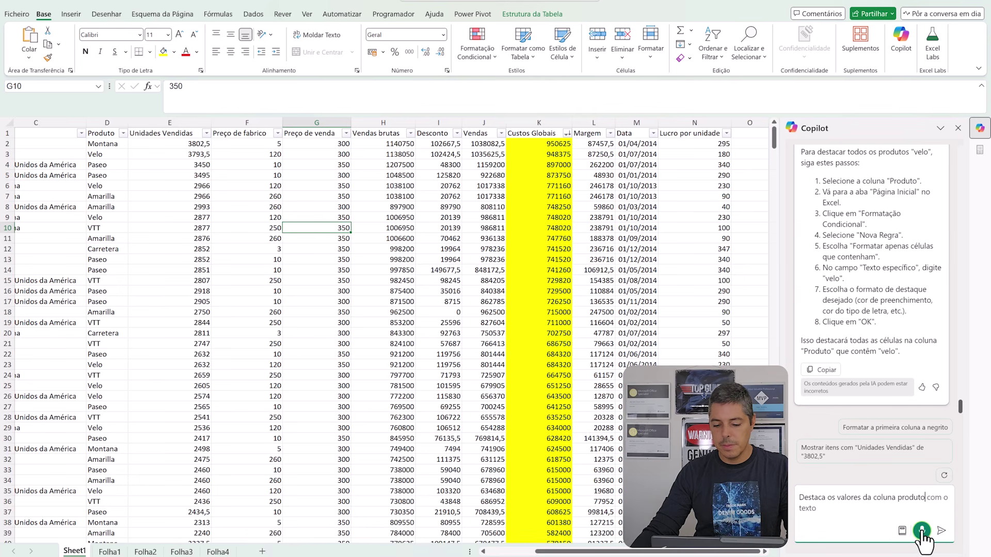
{"action": "left_click", "coordinate": [922, 531]}
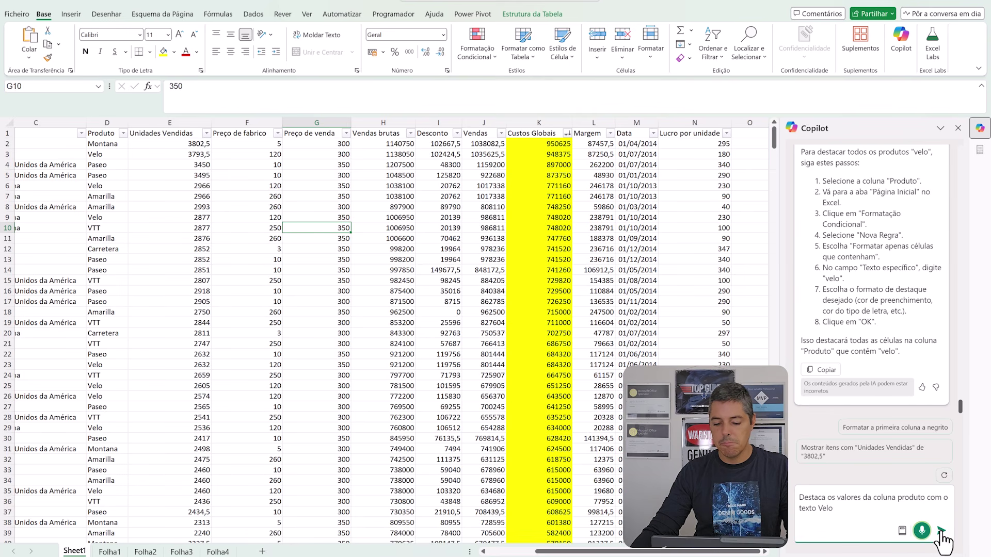
{"action": "left_click", "coordinate": [940, 532]}
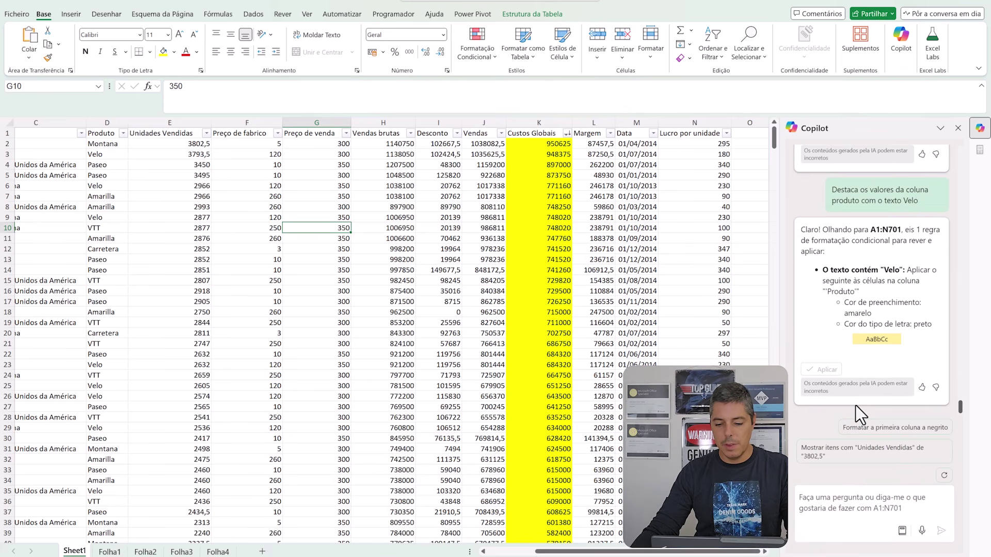
Step: Apply Copilot's rule that fills Produto cells containing 'Velo' yellow with black text, and check the highlighted rows
{"action": "left_click", "coordinate": [826, 370]}
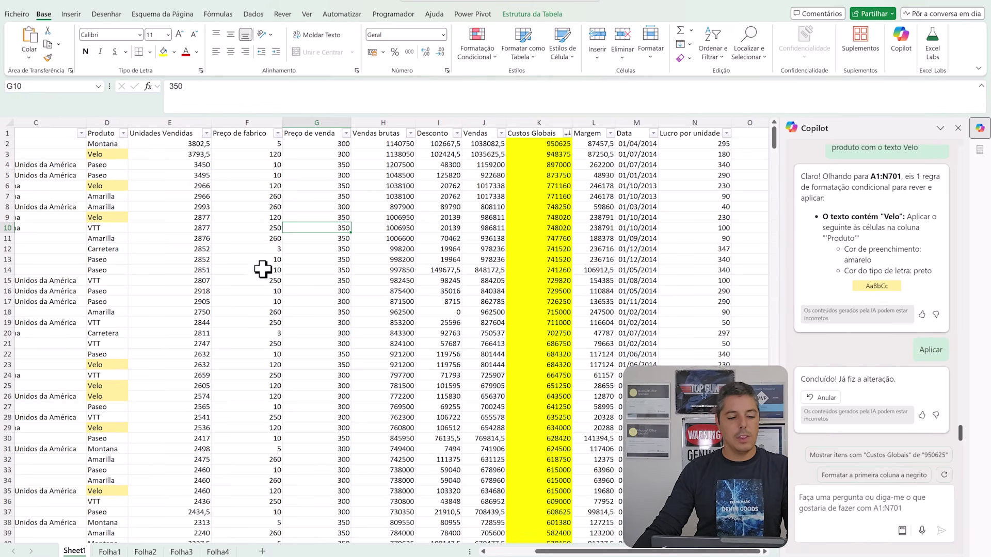
{"action": "scroll", "coordinate": [266, 356], "scroll_direction": "down", "scroll_amount": 8}
{"action": "scroll", "coordinate": [267, 355], "scroll_direction": "up", "scroll_amount": 8}
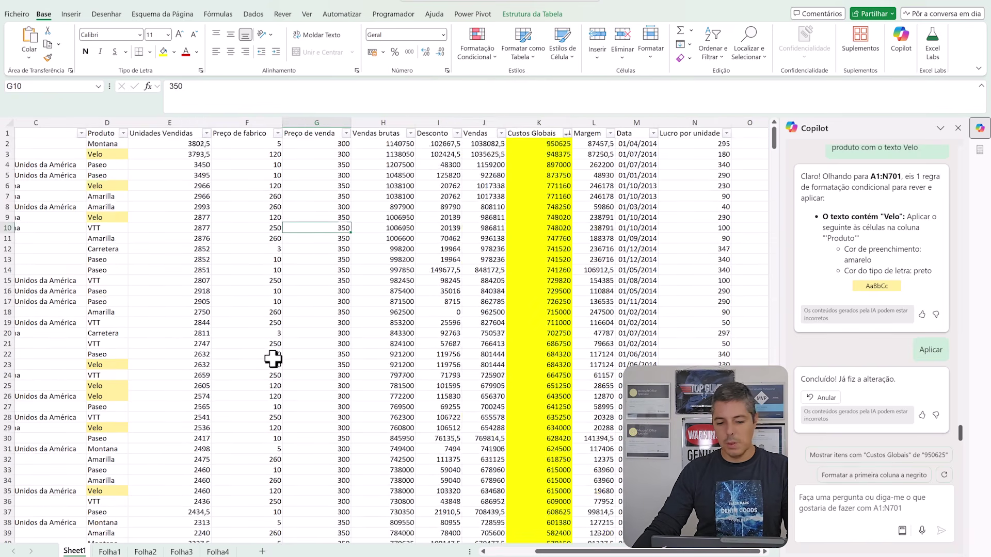
Step: Write the Copilot prompt 'Explica-me como funciona a função PROCX' and send it
{"action": "left_click", "coordinate": [820, 507]}
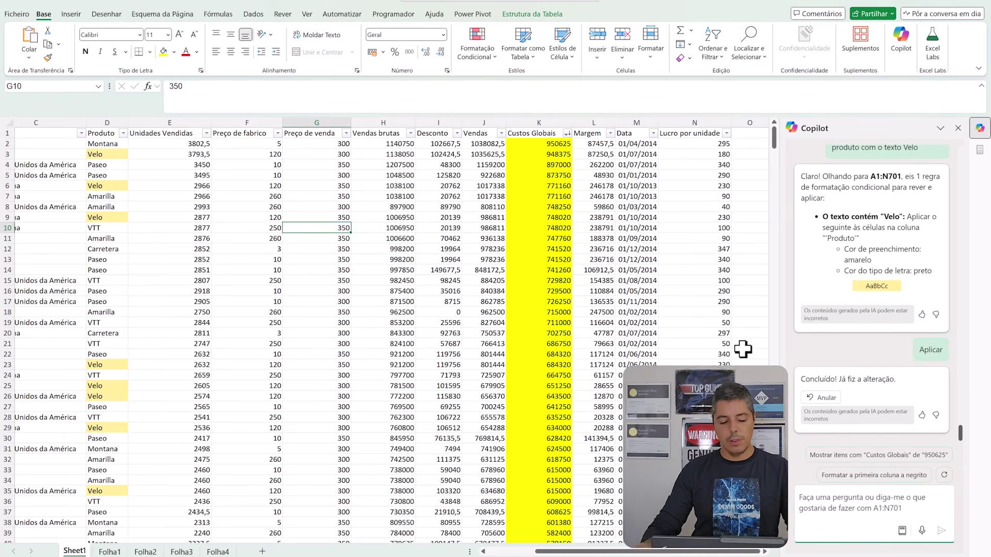
{"action": "type", "text": "Explica-m"}
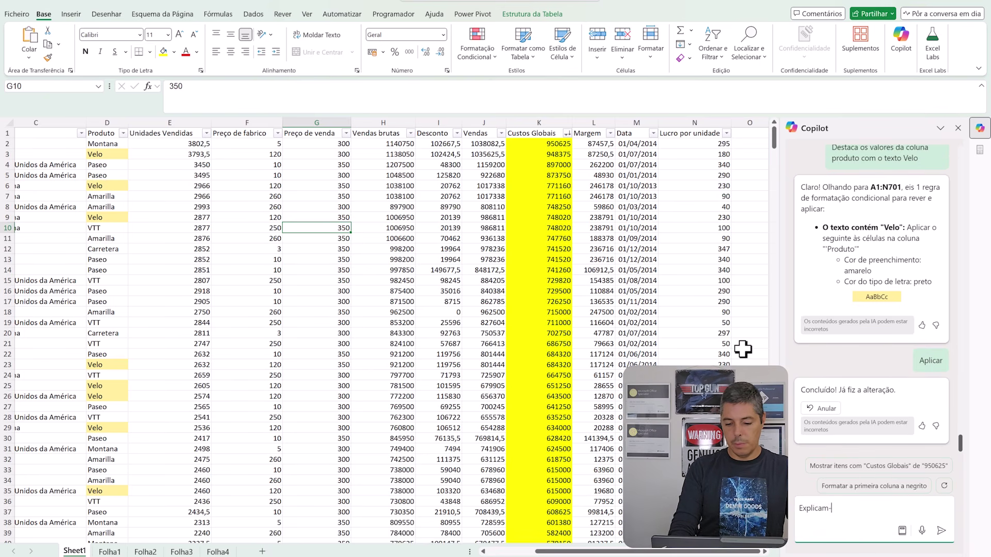
{"action": "type", "text": "e como f"}
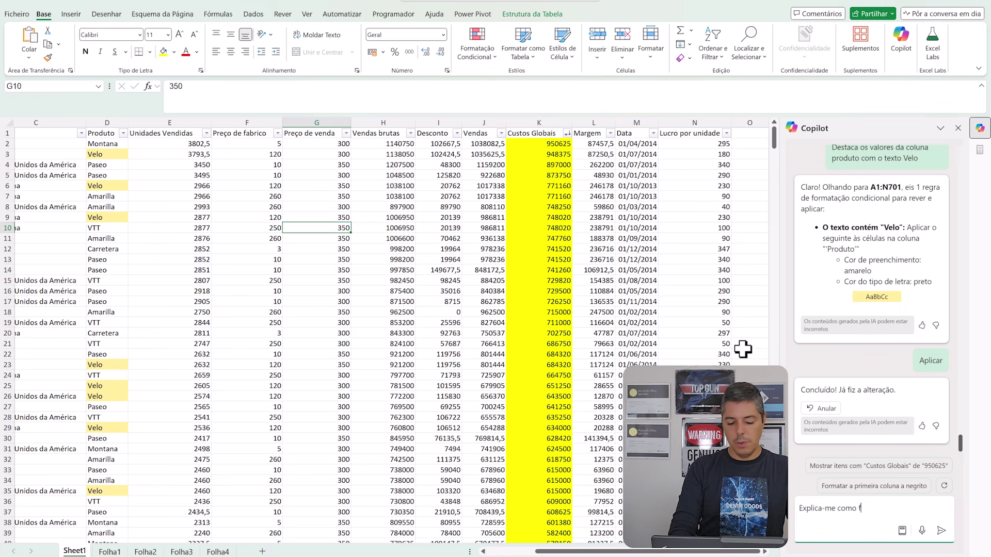
{"action": "type", "text": "unciona a função"}
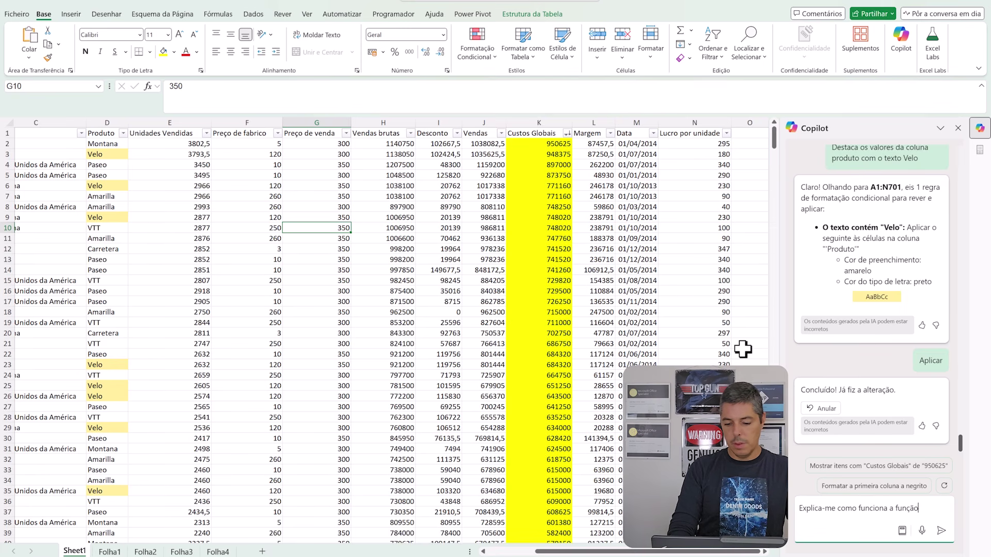
{"action": "type", "text": " PROCX"}
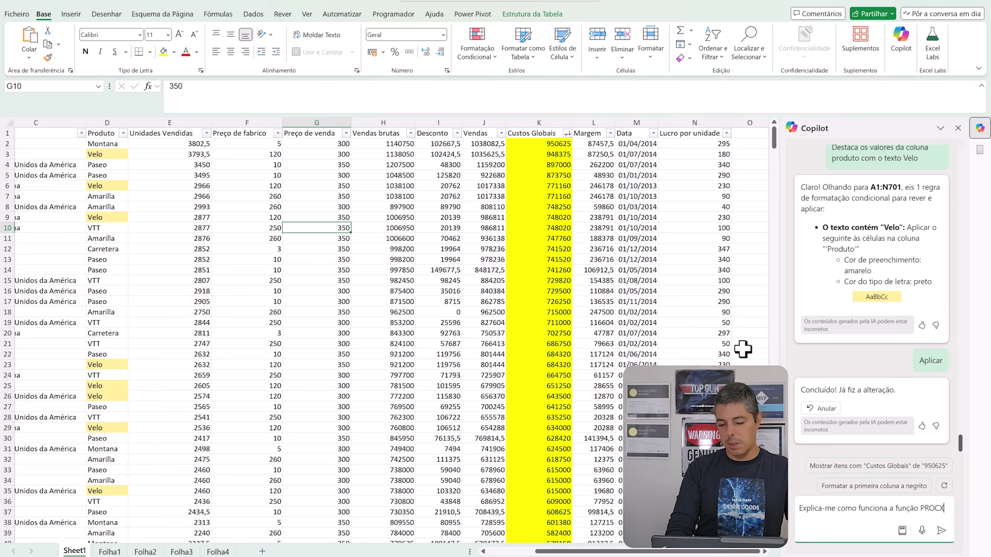
{"action": "key", "text": "Return"}
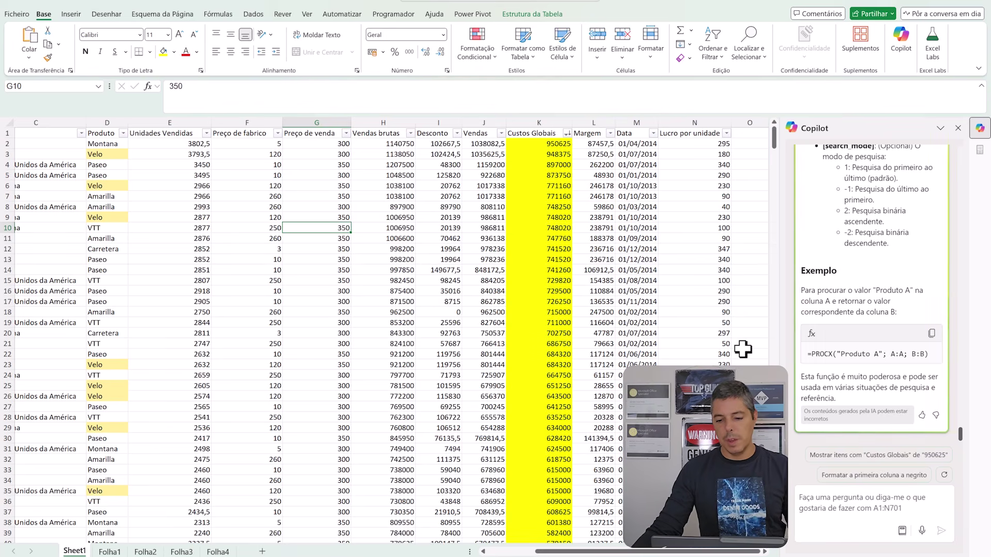
Step: Read Copilot's explanation of the PROCX function from the start, covering its syntax, arguments, match modes and search modes
{"action": "scroll", "coordinate": [821, 258], "scroll_direction": "up", "scroll_amount": 3}
{"action": "scroll", "coordinate": [823, 257], "scroll_direction": "up", "scroll_amount": 6}
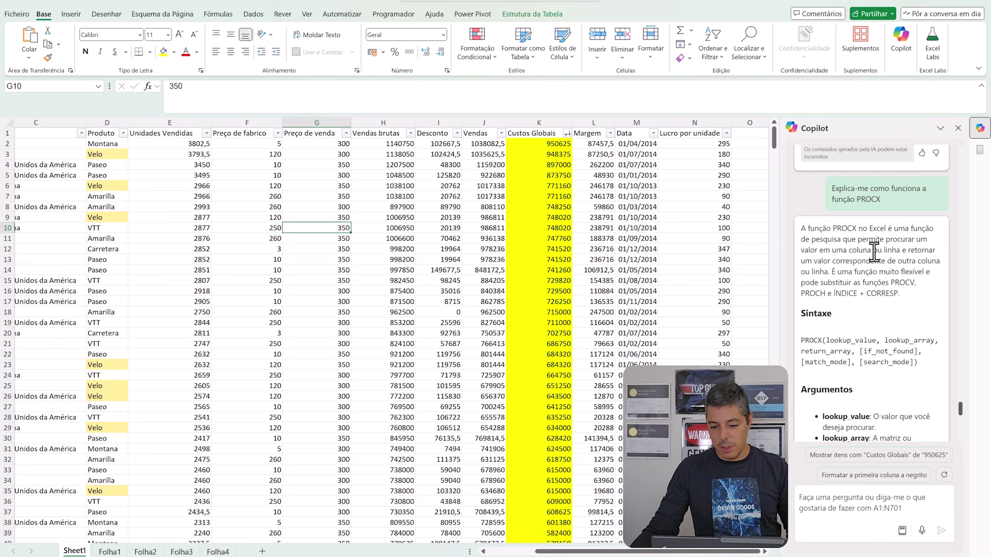
{"action": "scroll", "coordinate": [856, 279], "scroll_direction": "down", "scroll_amount": 1}
{"action": "scroll", "coordinate": [857, 279], "scroll_direction": "down", "scroll_amount": 1}
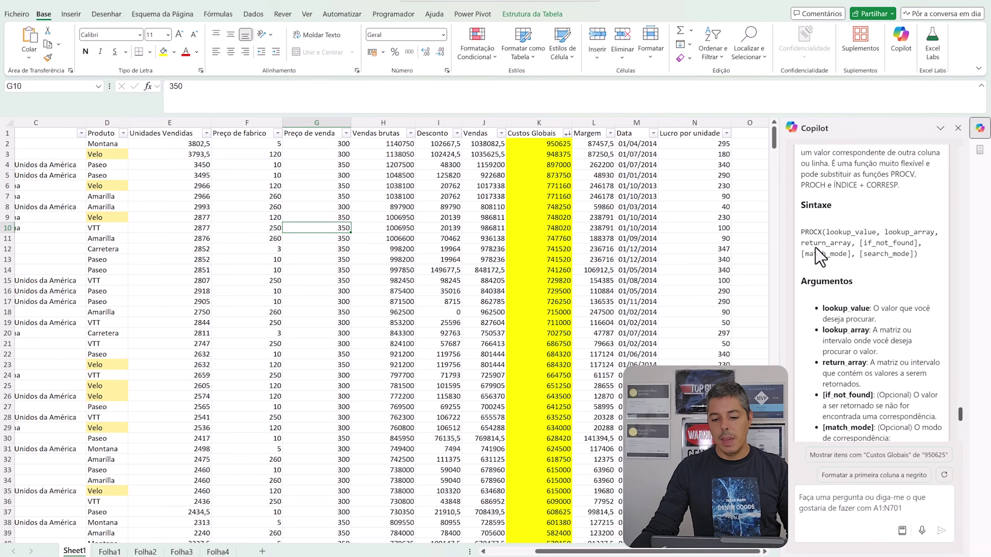
{"action": "scroll", "coordinate": [909, 256], "scroll_direction": "down", "scroll_amount": 3}
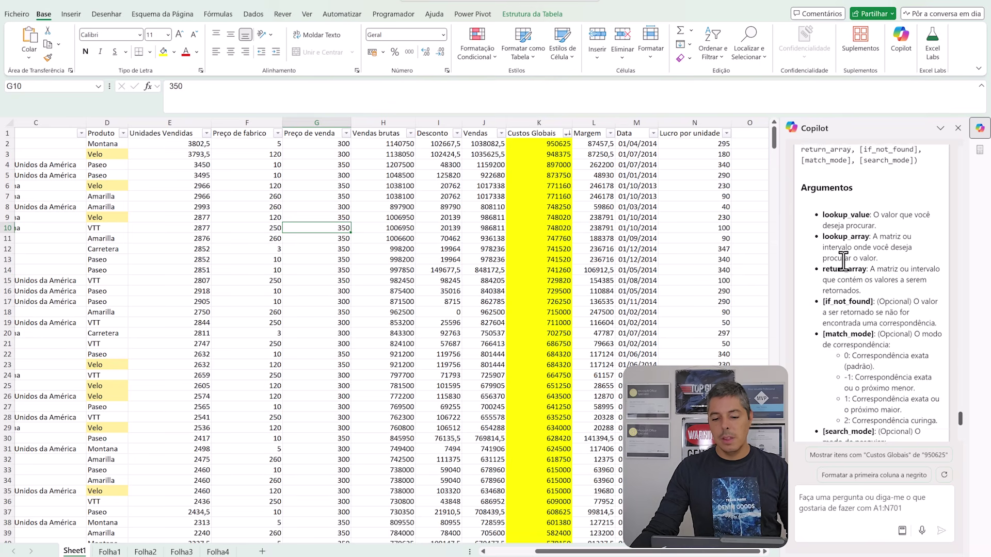
{"action": "scroll", "coordinate": [898, 235], "scroll_direction": "down", "scroll_amount": 4}
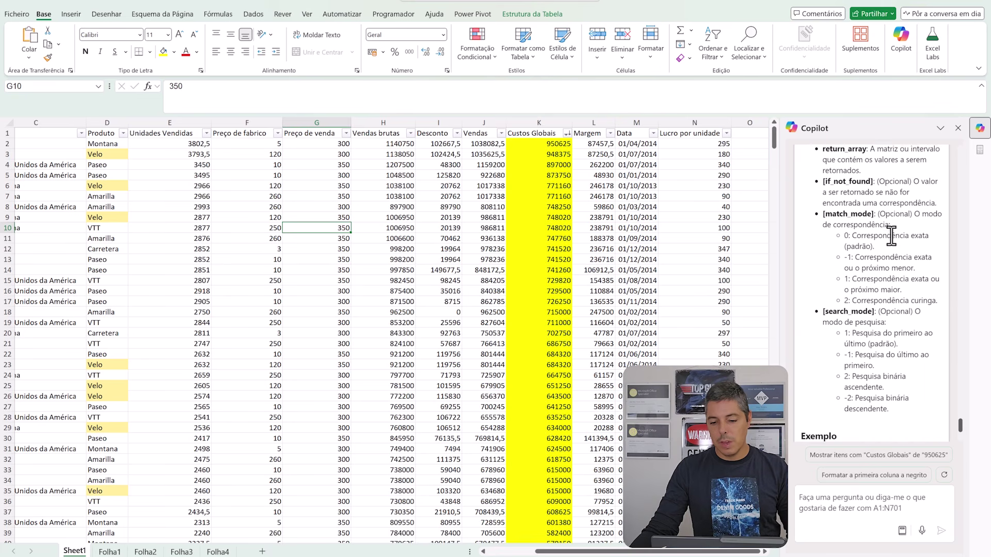